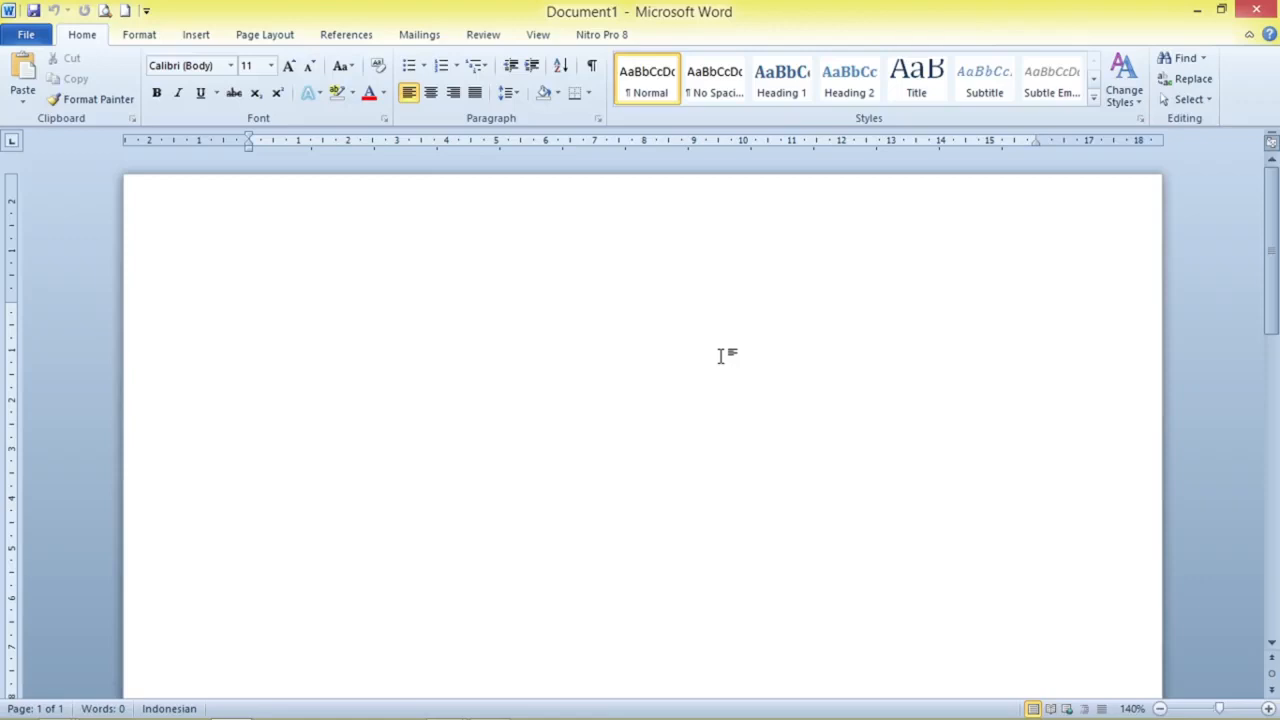
- Enter the same short sample text as three separate paragraphs, and delete all of it from the document
{"action": "type", "text": "sai"}
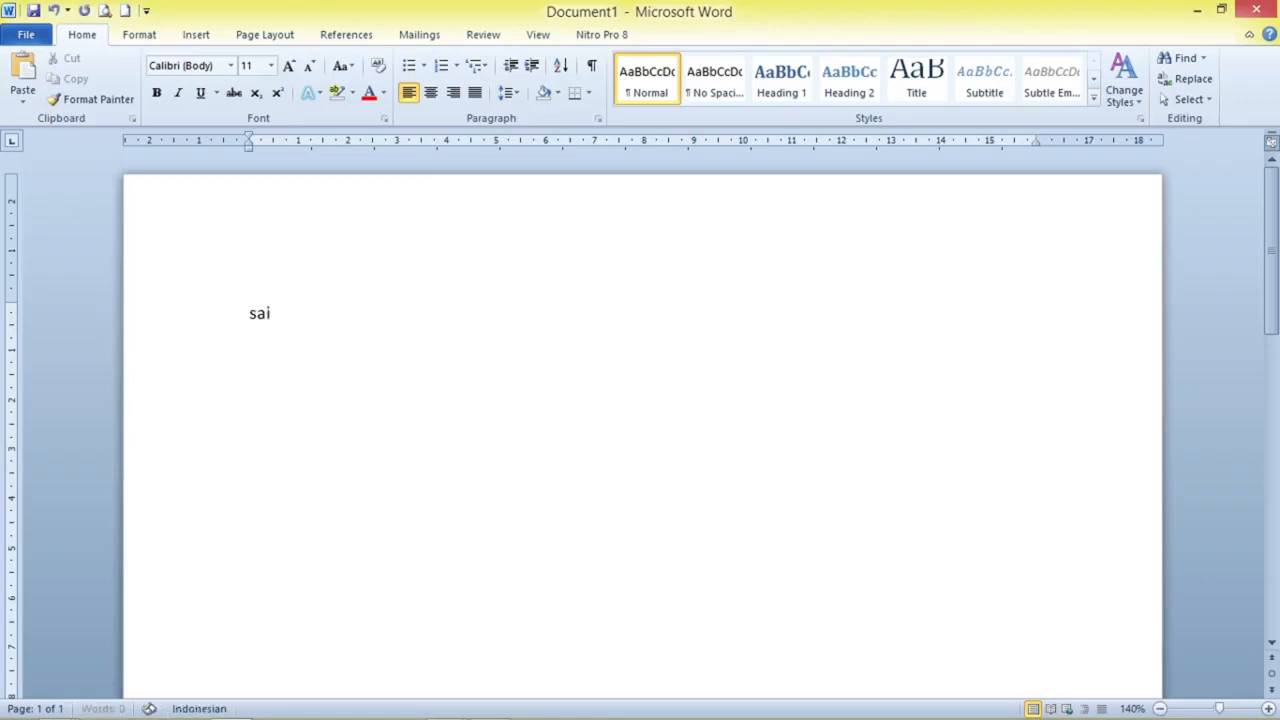
{"action": "type", "text": "fudin komputer"}
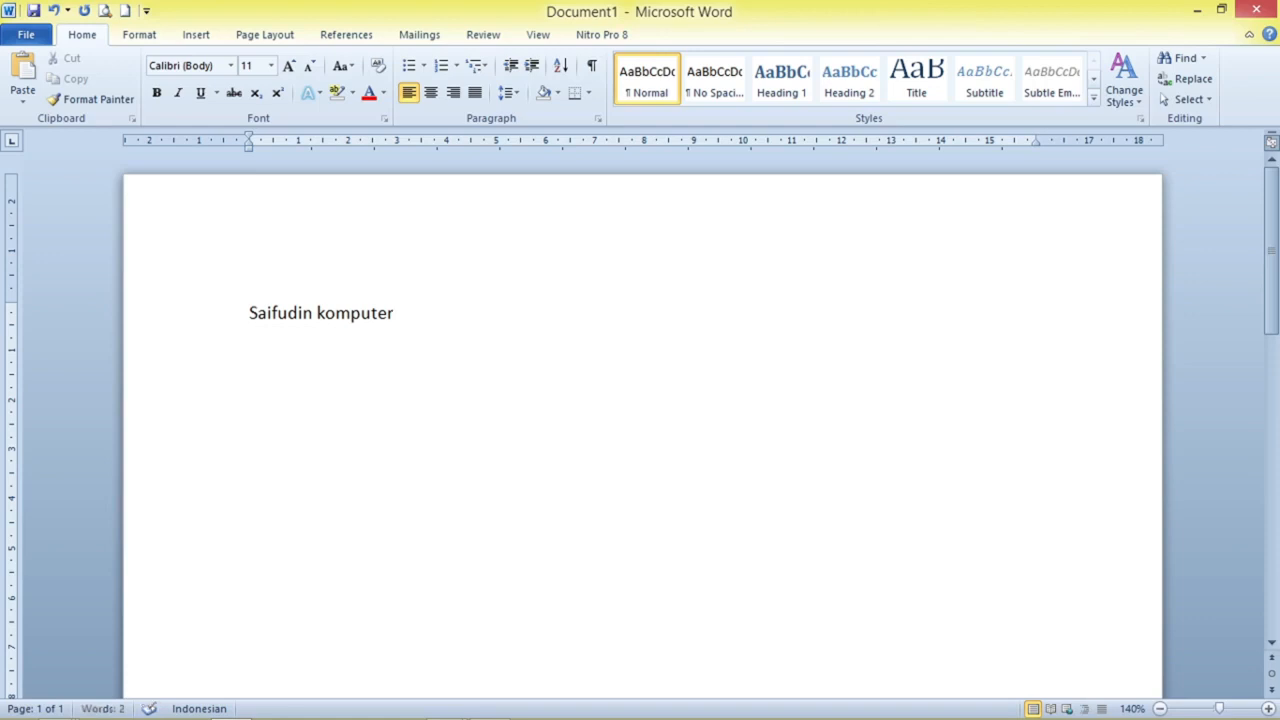
{"action": "type", "text": "saifudin komputer"}
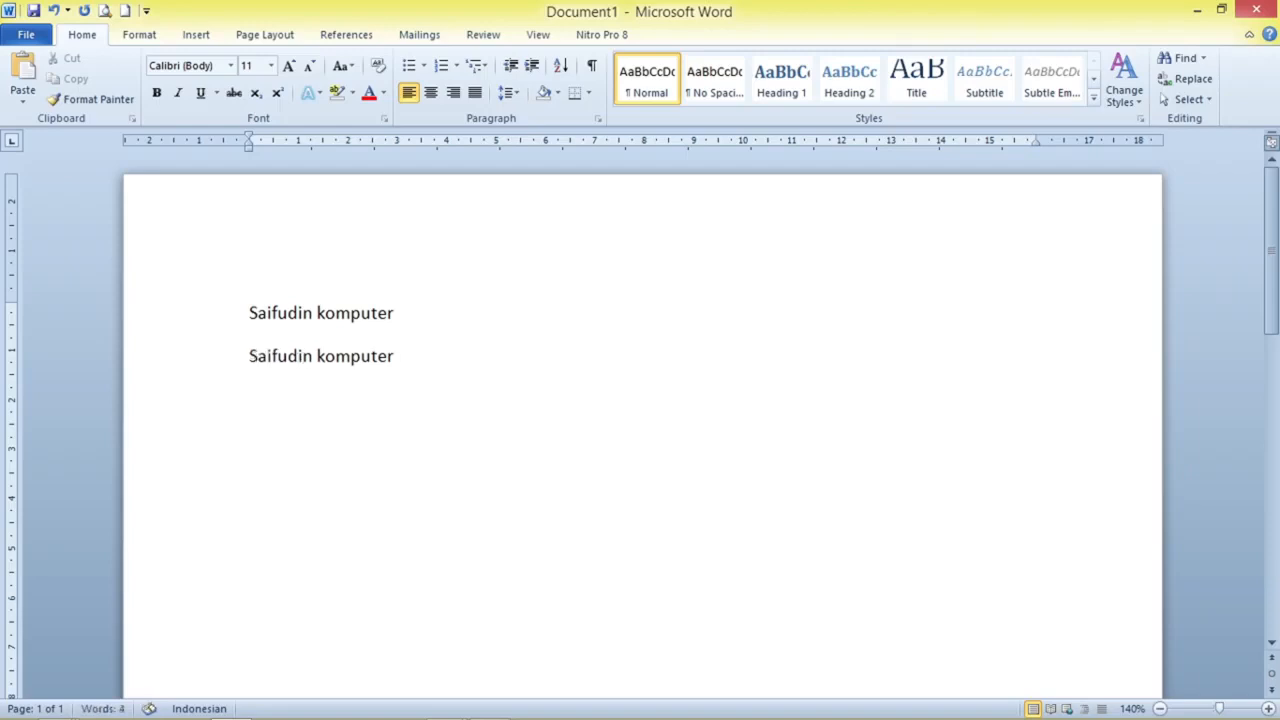
{"action": "key", "text": "Return"}
{"action": "type", "text": "saifudin komputer"}
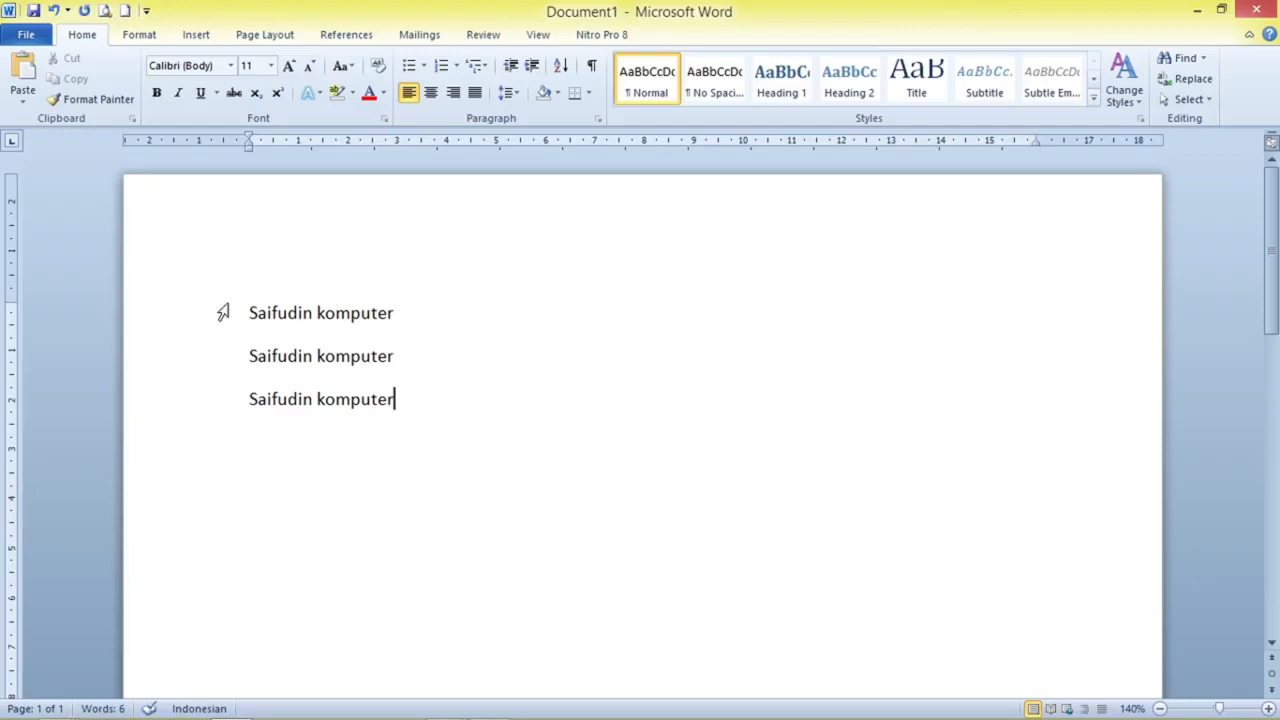
{"action": "left_click_drag", "start_coordinate": [223, 313], "coordinate": [234, 449]}
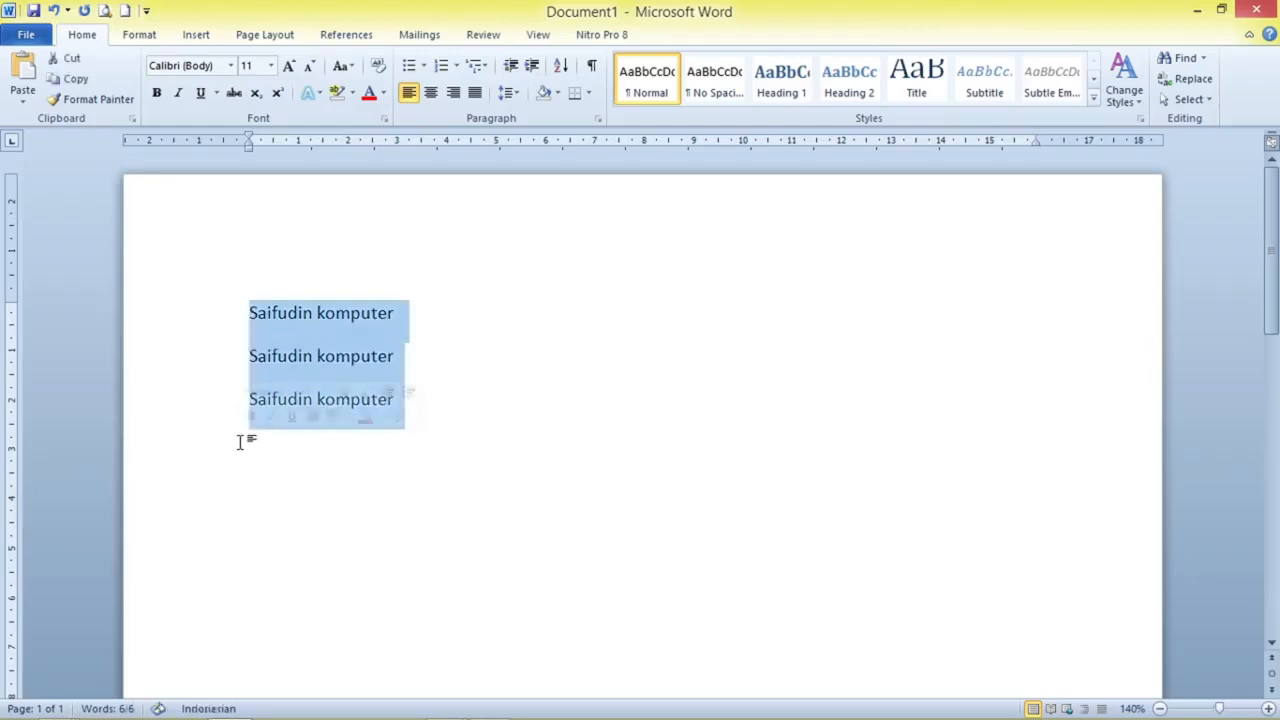
{"action": "key", "text": "Delete"}
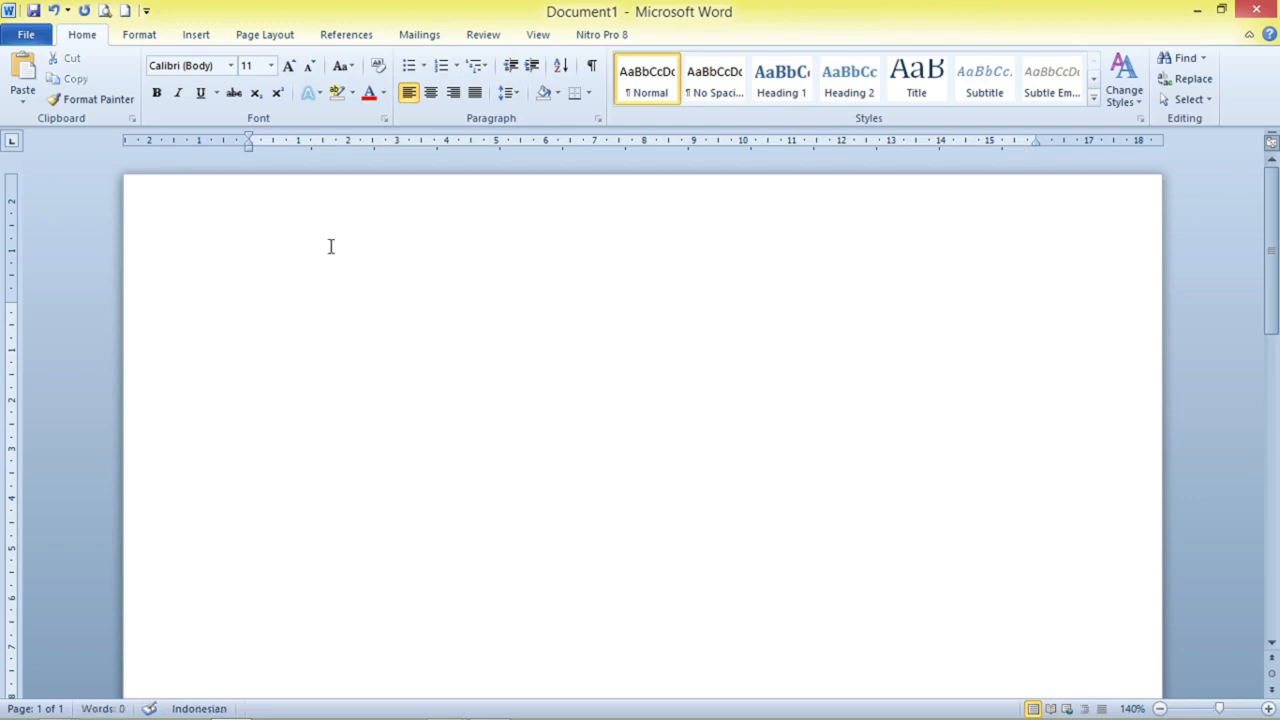
- Set the default font to Times New Roman, size 12, for all documents based on the Normal template
{"action": "left_click", "coordinate": [385, 118]}
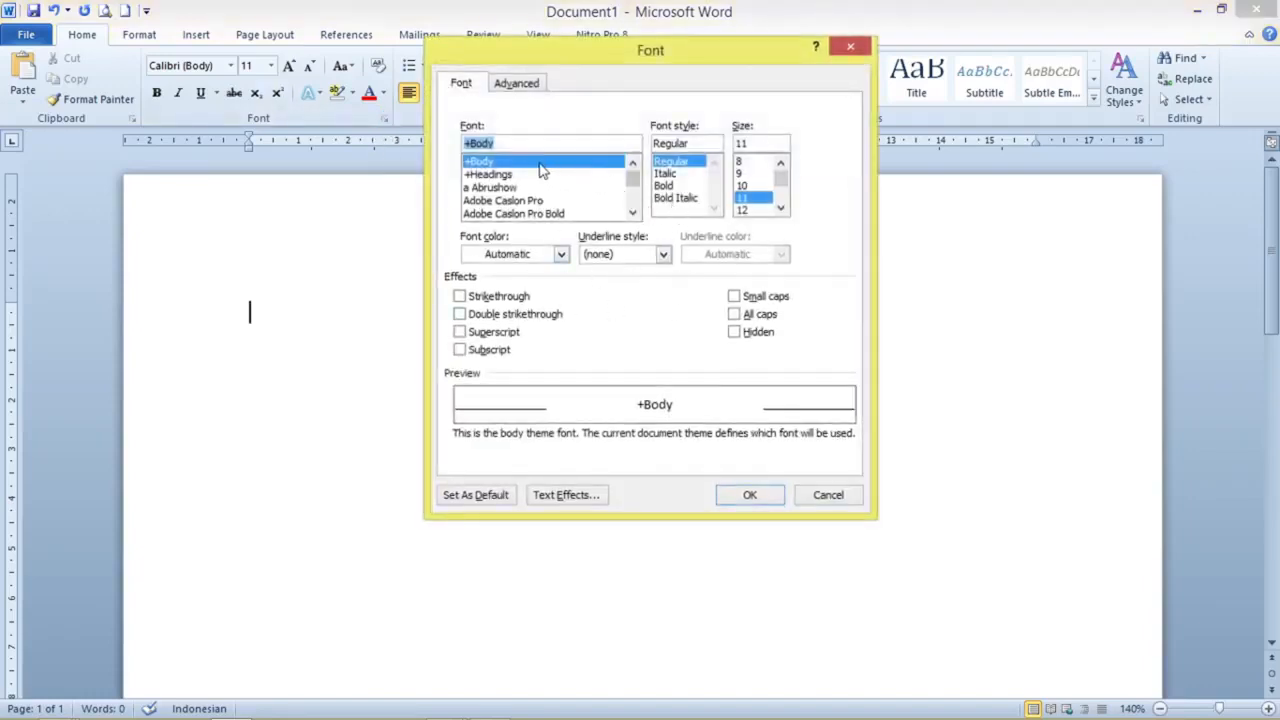
{"action": "left_click_drag", "start_coordinate": [580, 60], "coordinate": [763, 97]}
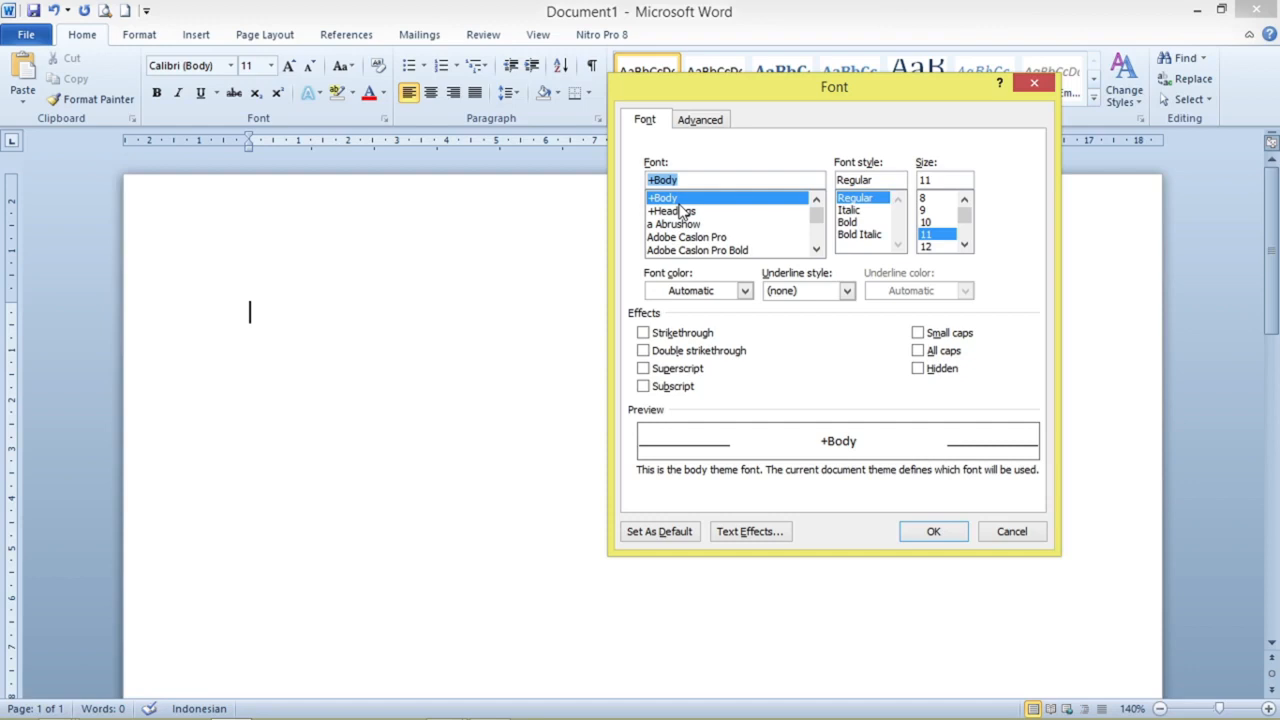
{"action": "type", "text": "tim"}
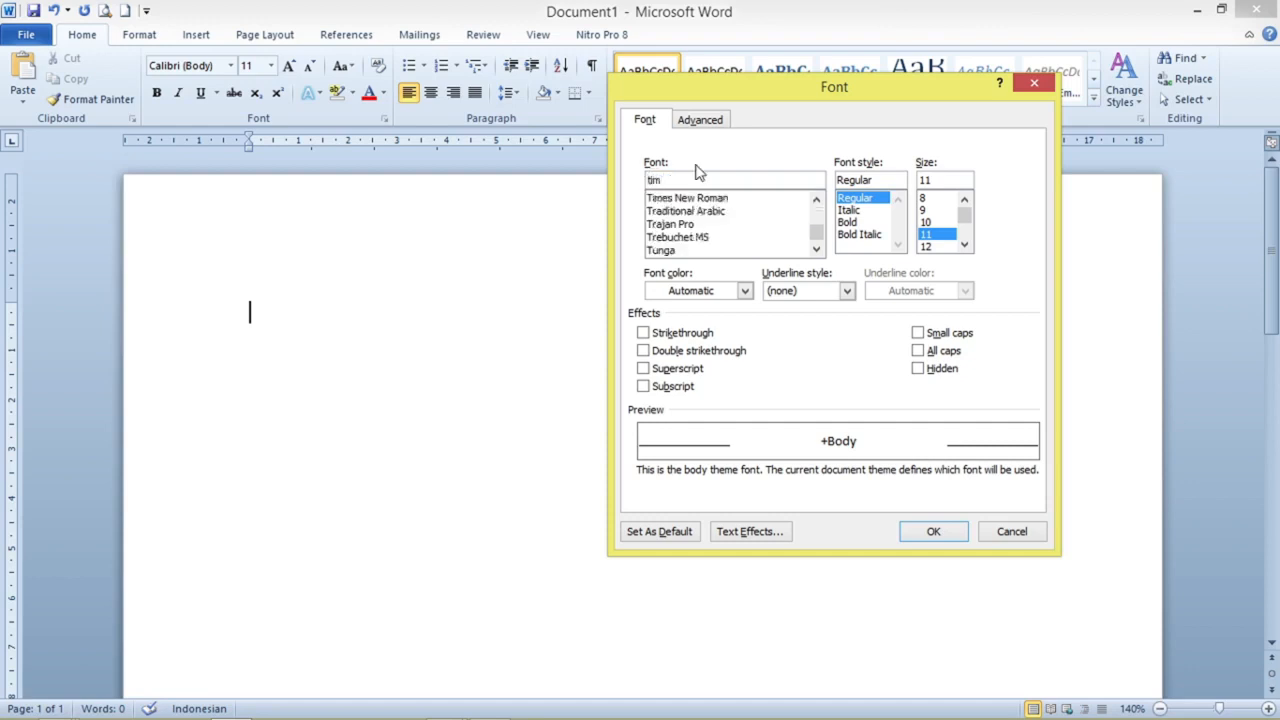
{"action": "left_click", "coordinate": [716, 200]}
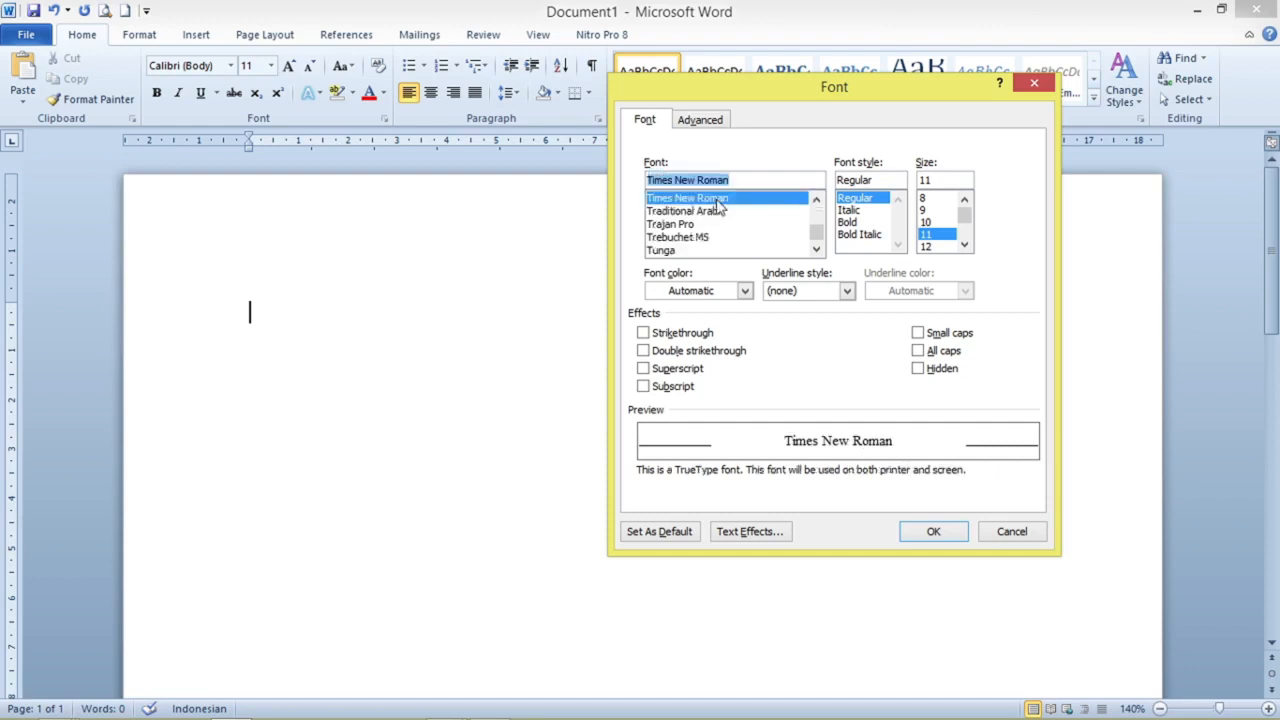
{"action": "left_click", "coordinate": [925, 247]}
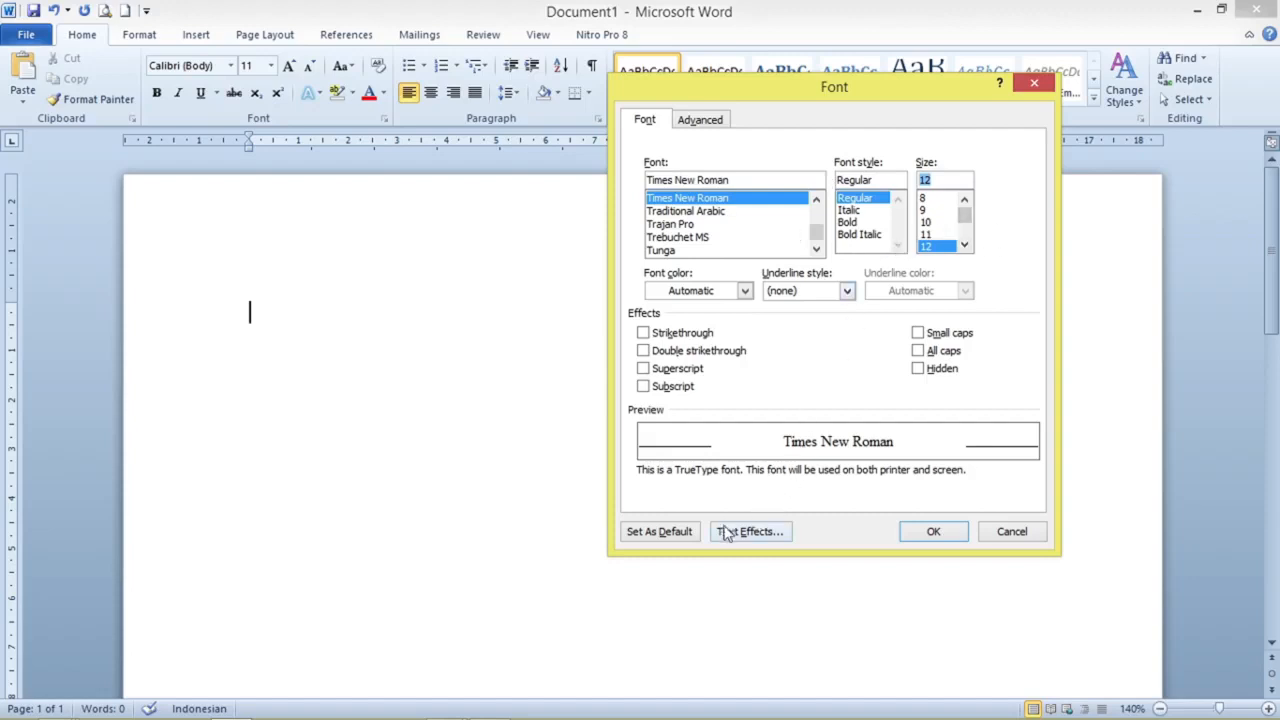
{"action": "left_click", "coordinate": [662, 534]}
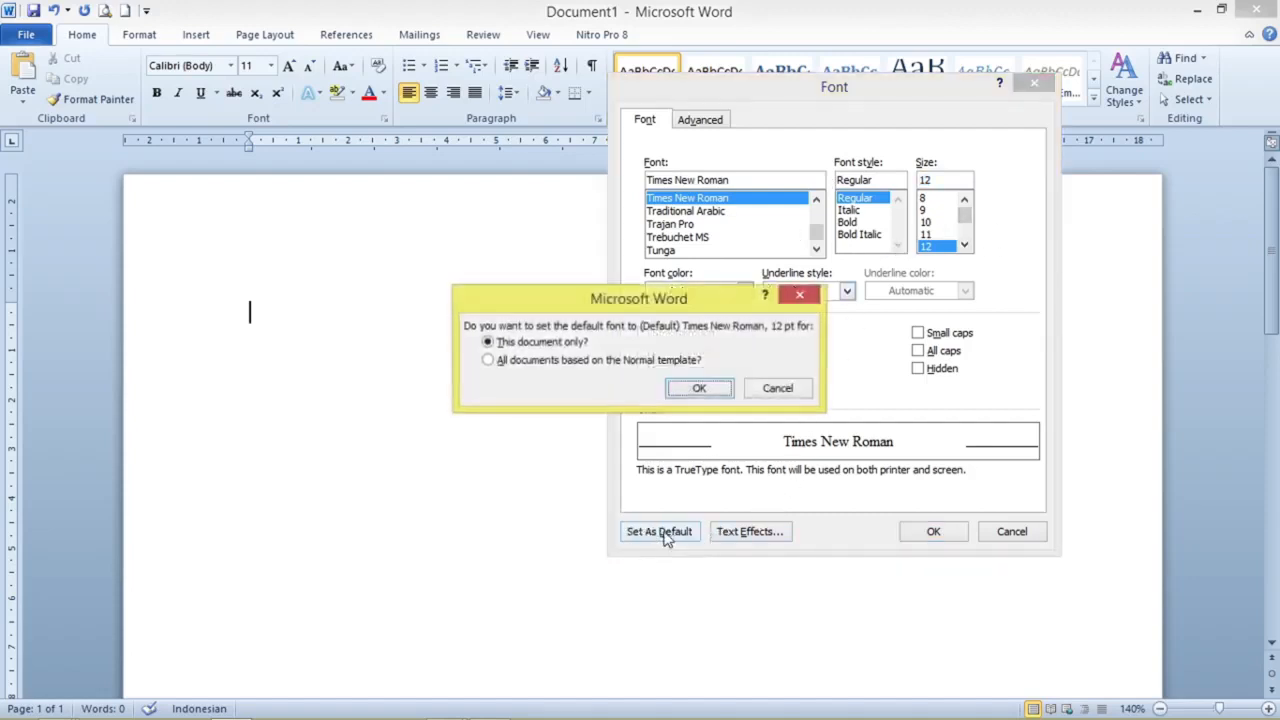
{"action": "left_click", "coordinate": [540, 364]}
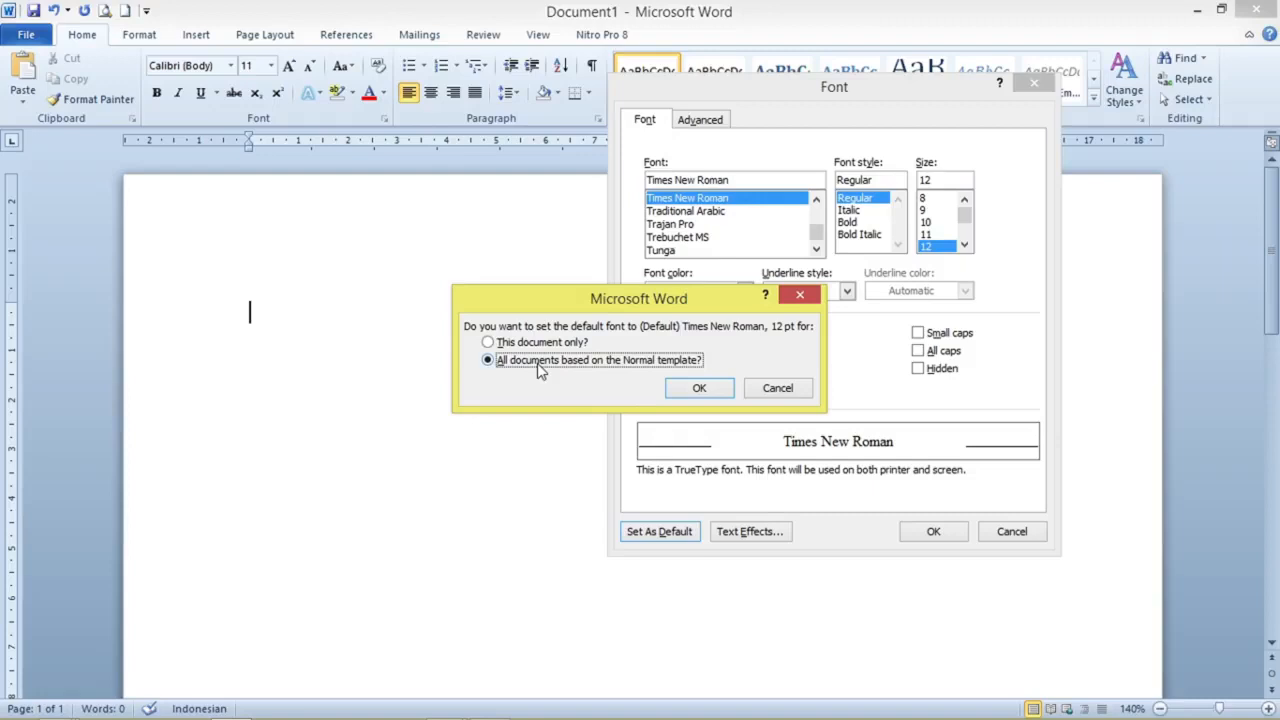
{"action": "left_click", "coordinate": [700, 390]}
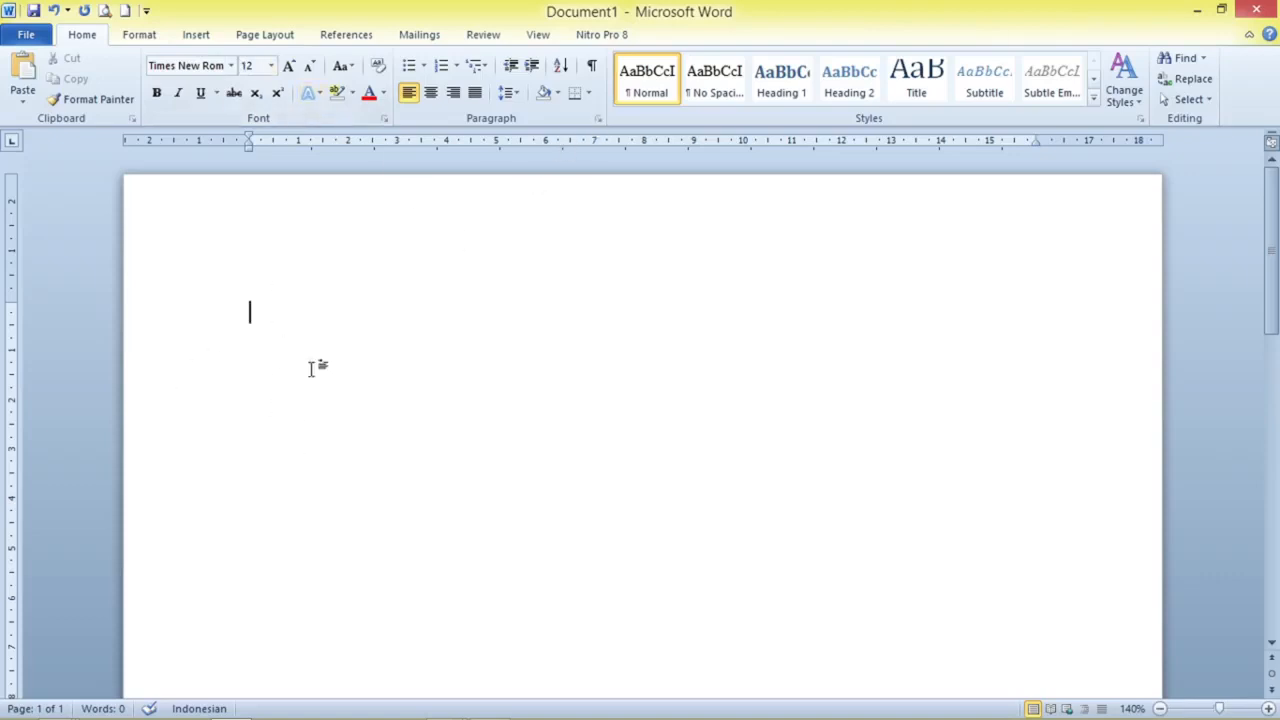
- Make 0 pt spacing after paragraphs and single line spacing the default for all documents based on the Normal template
{"action": "left_click", "coordinate": [599, 122]}
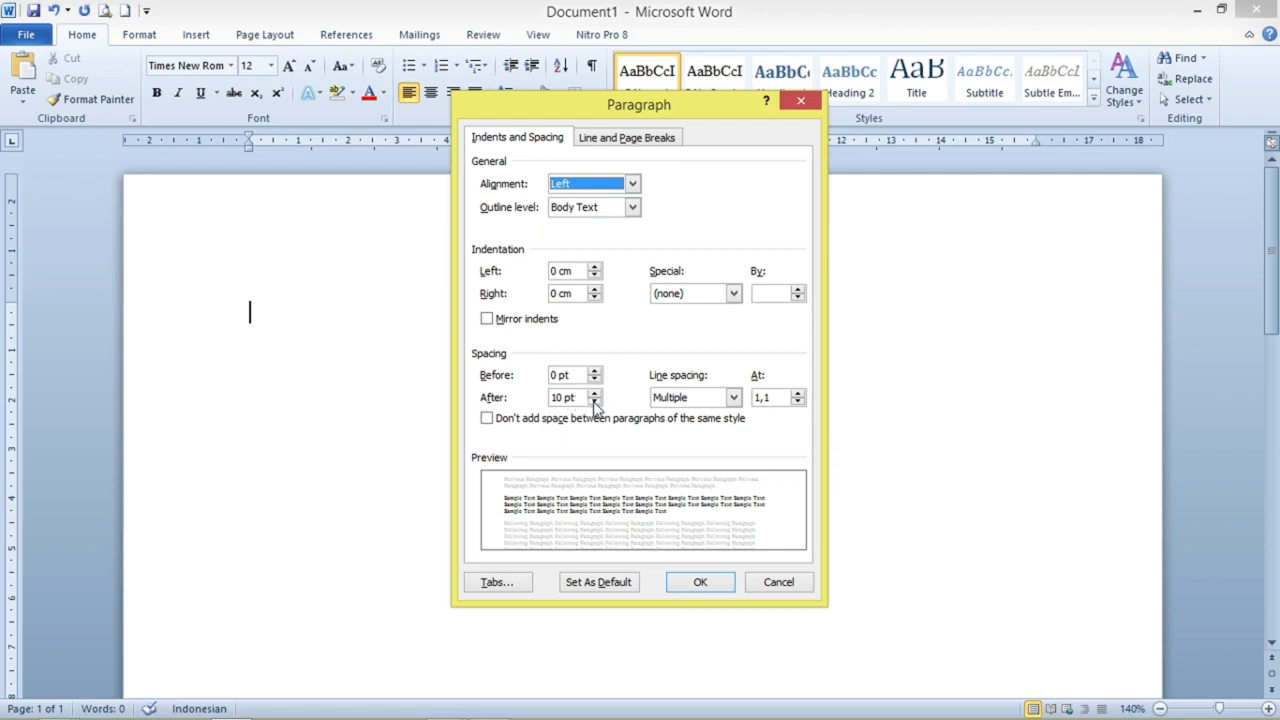
{"action": "left_click", "coordinate": [594, 402]}
{"action": "left_click", "coordinate": [594, 402]}
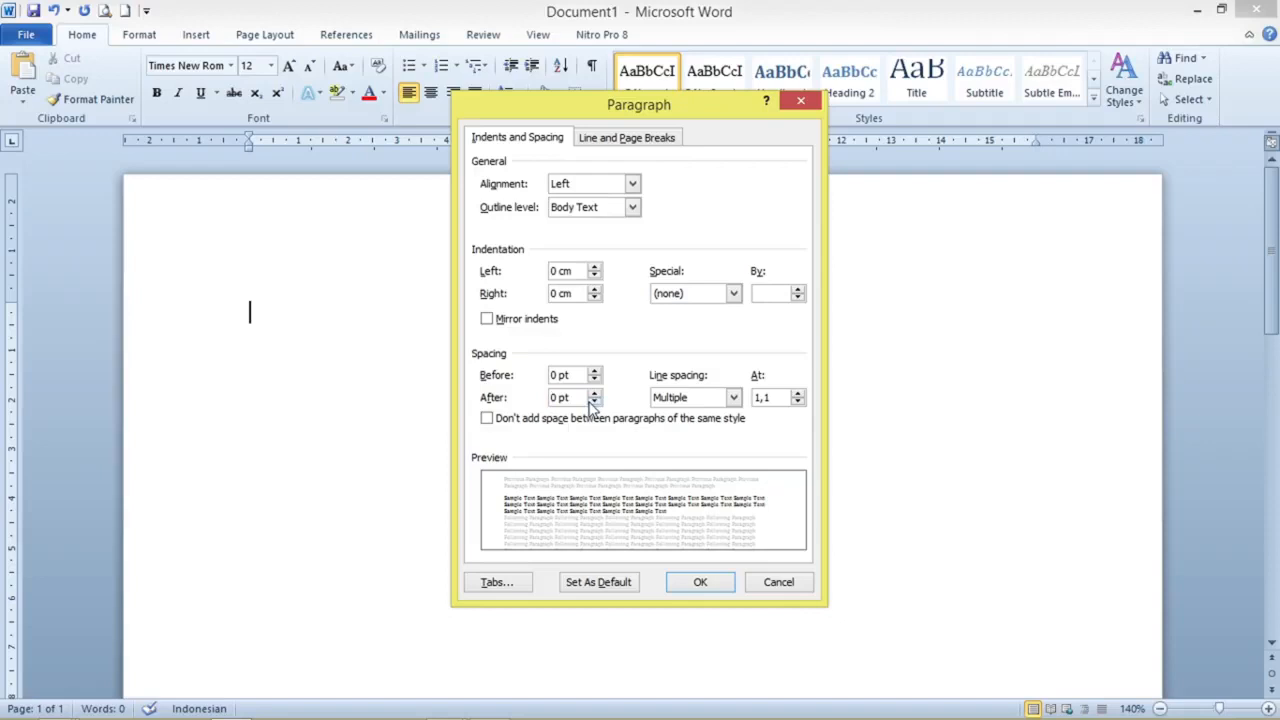
{"action": "left_click", "coordinate": [713, 398]}
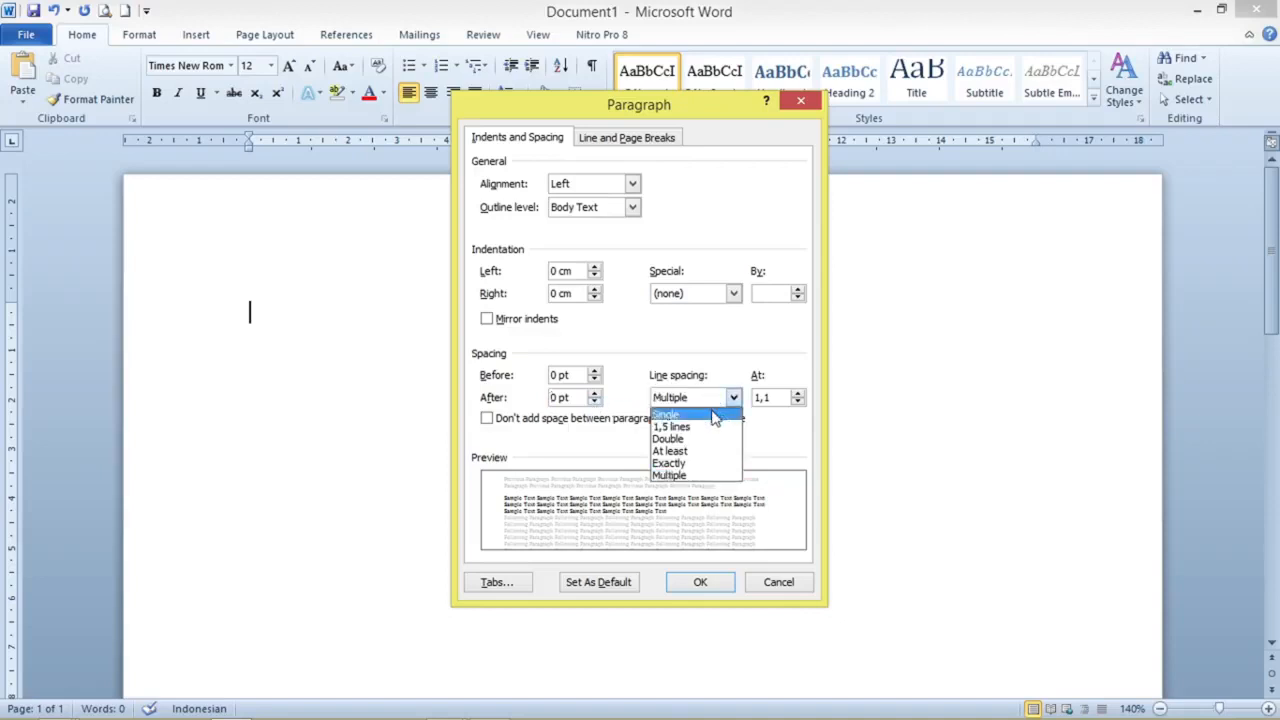
{"action": "left_click", "coordinate": [714, 416]}
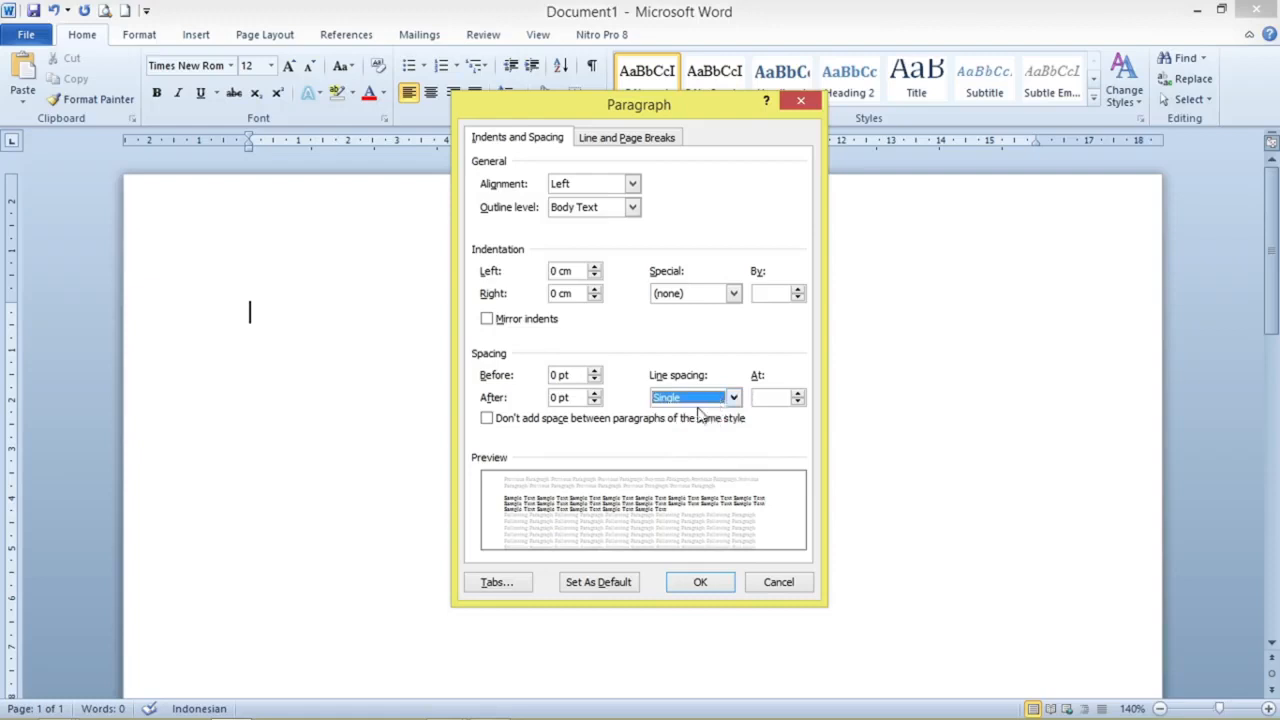
{"action": "left_click", "coordinate": [596, 584]}
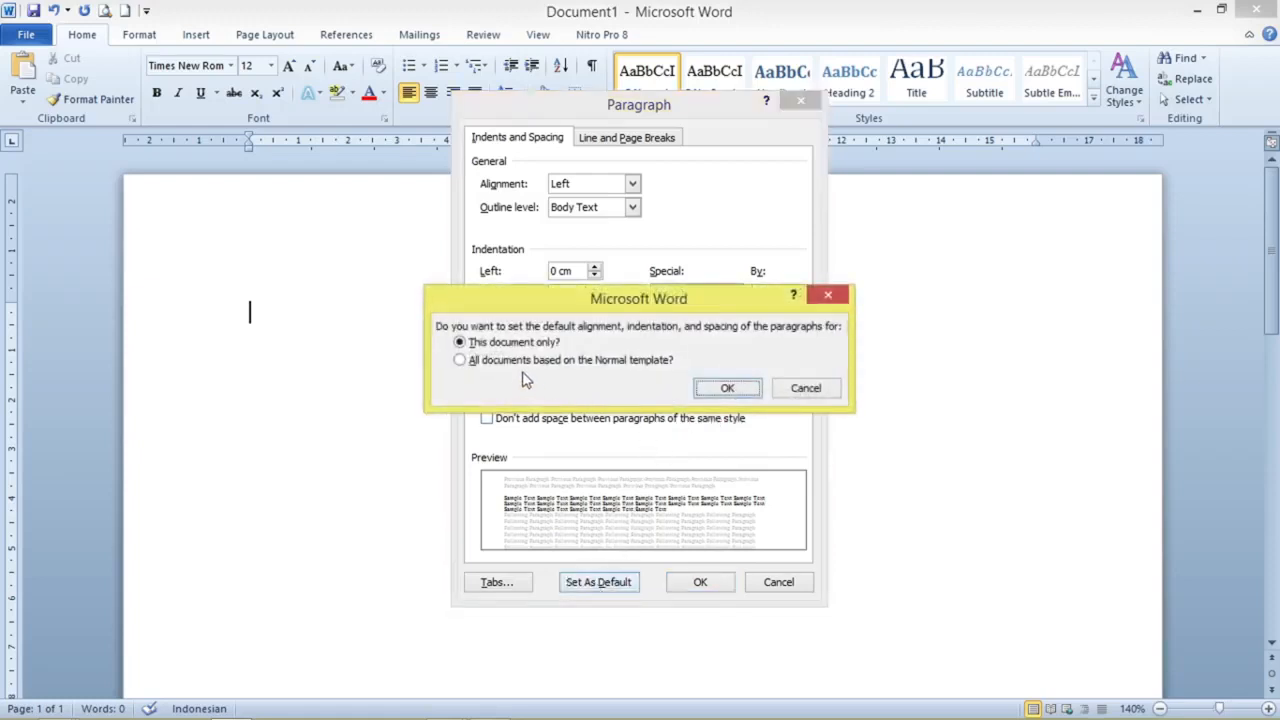
{"action": "left_click", "coordinate": [462, 362]}
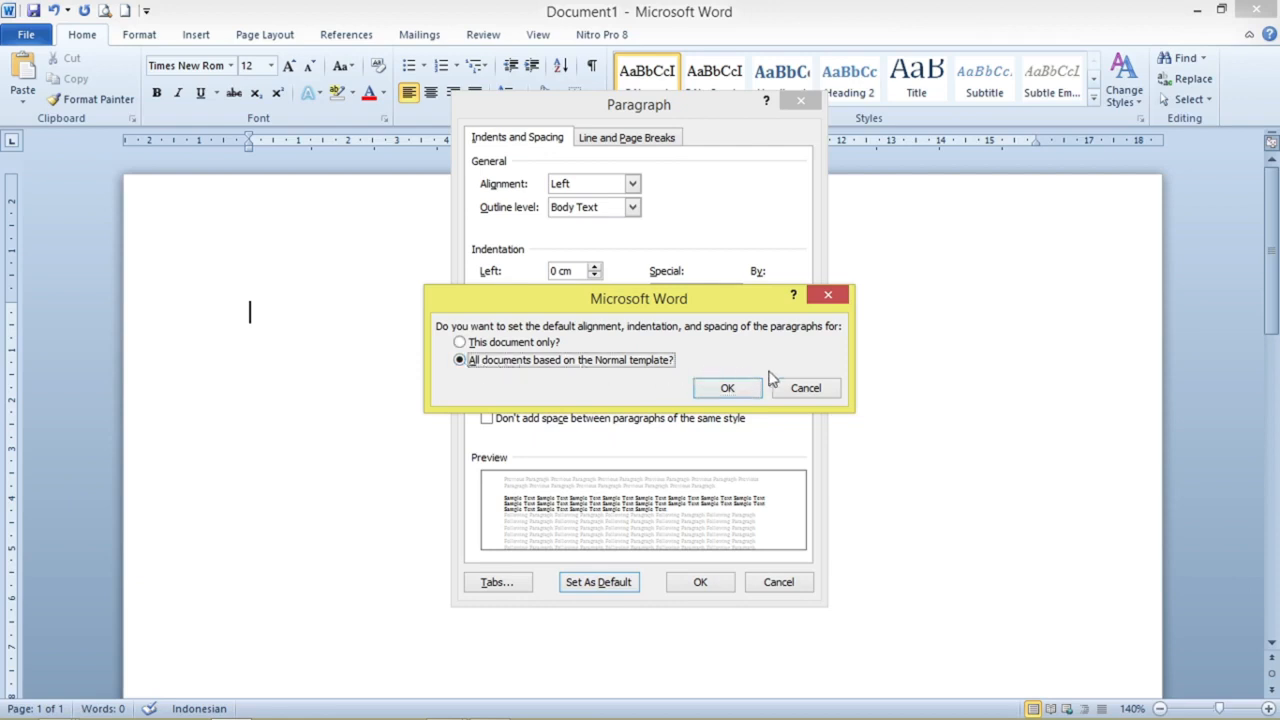
{"action": "left_click", "coordinate": [730, 391]}
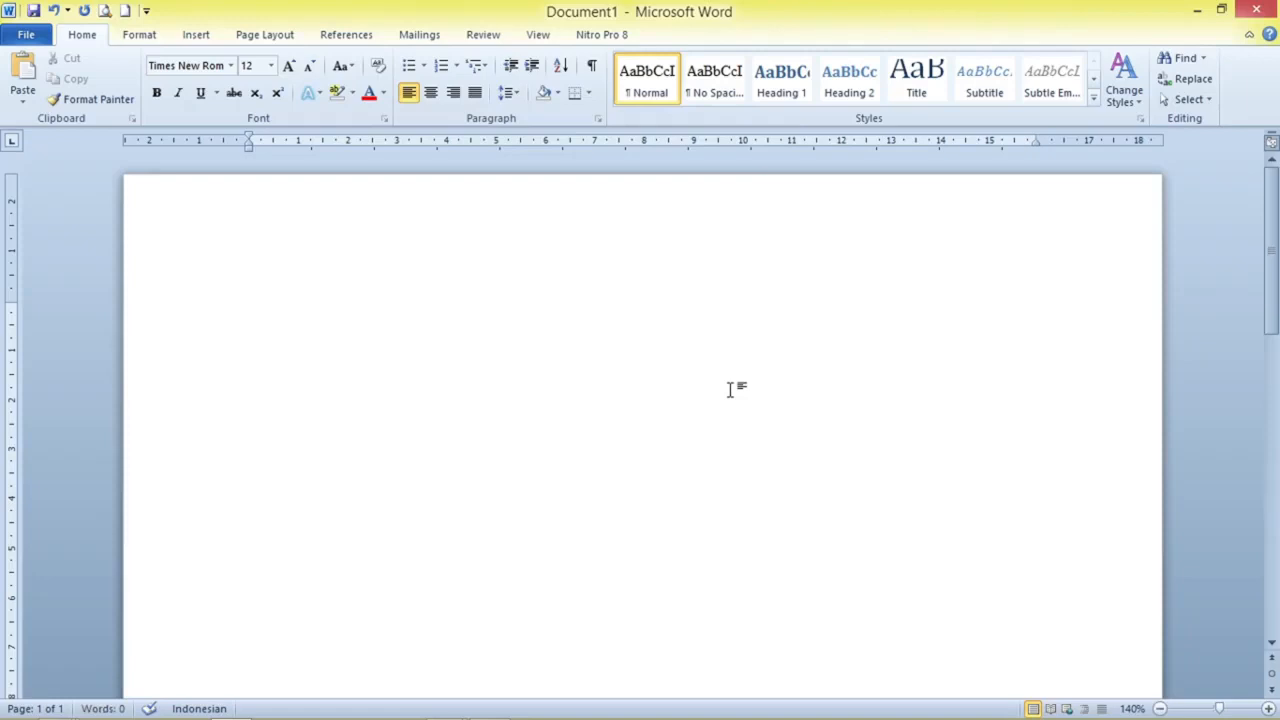
- Hide the document's rulers and show them again
{"action": "left_click", "coordinate": [540, 35]}
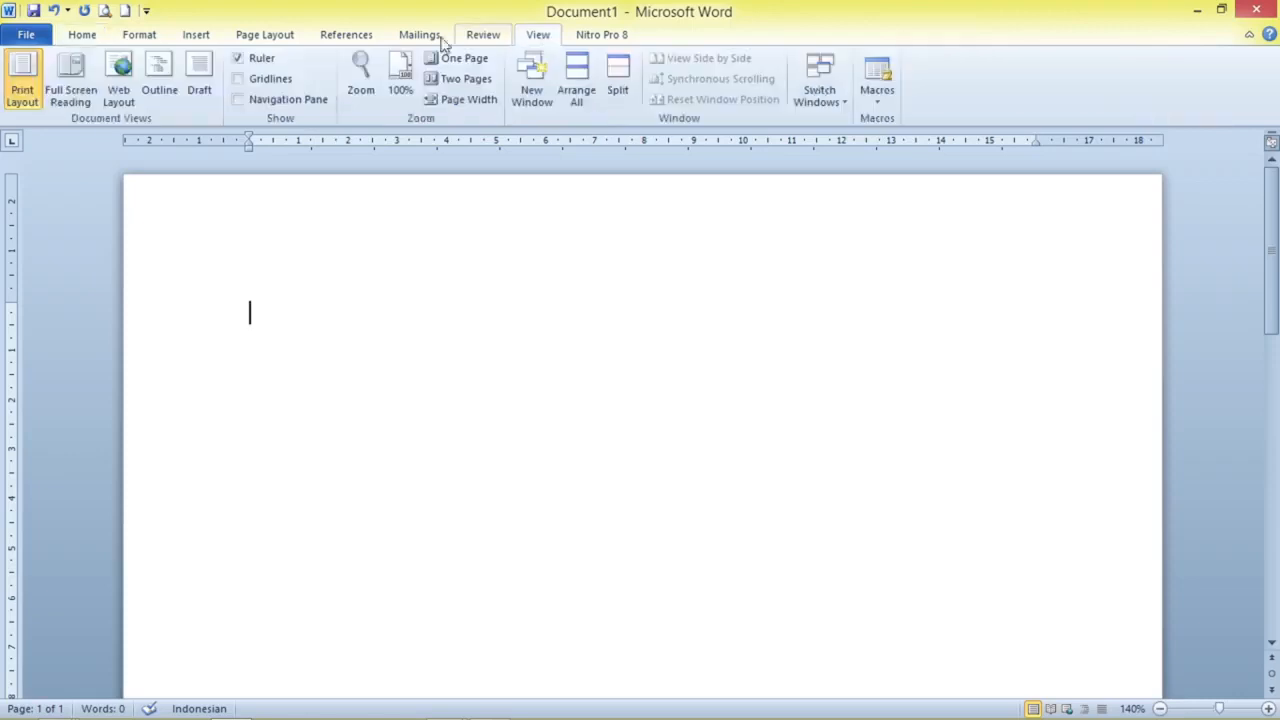
{"action": "left_click", "coordinate": [239, 60]}
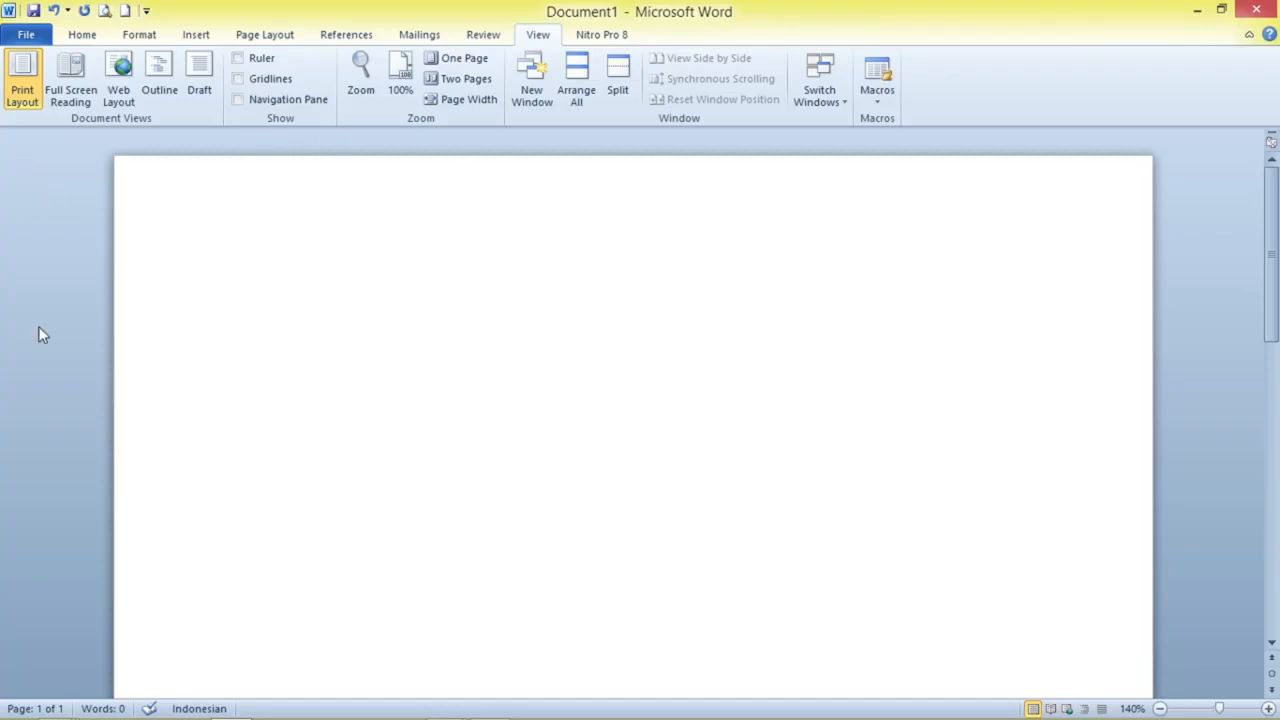
{"action": "left_click", "coordinate": [268, 62]}
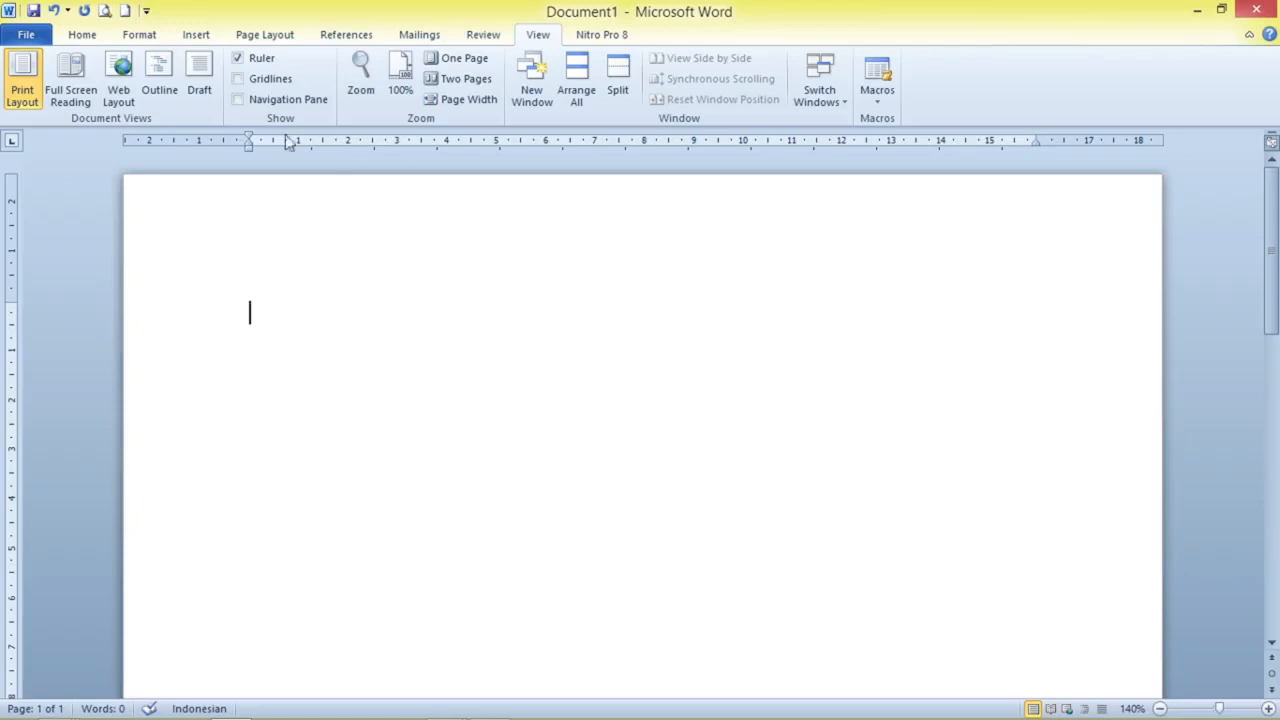
- Enable the display of text boundaries in the advanced document content options
{"action": "left_click", "coordinate": [48, 36]}
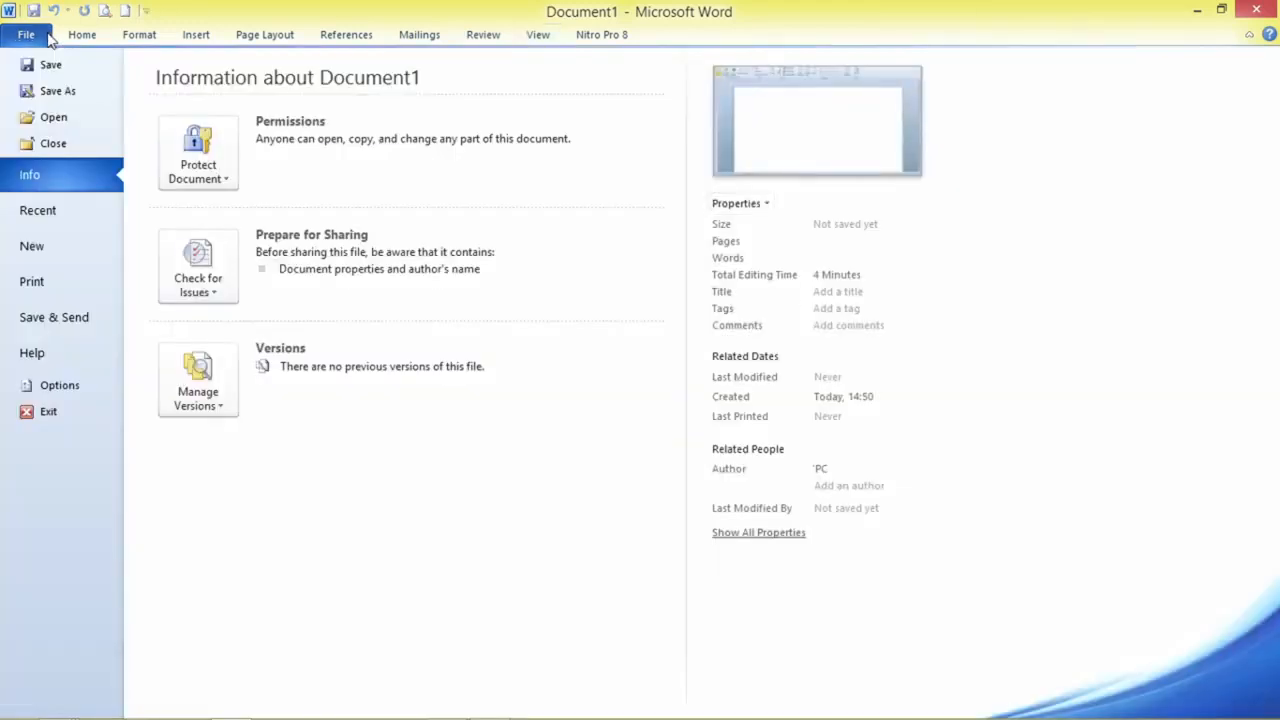
{"action": "left_click", "coordinate": [104, 383]}
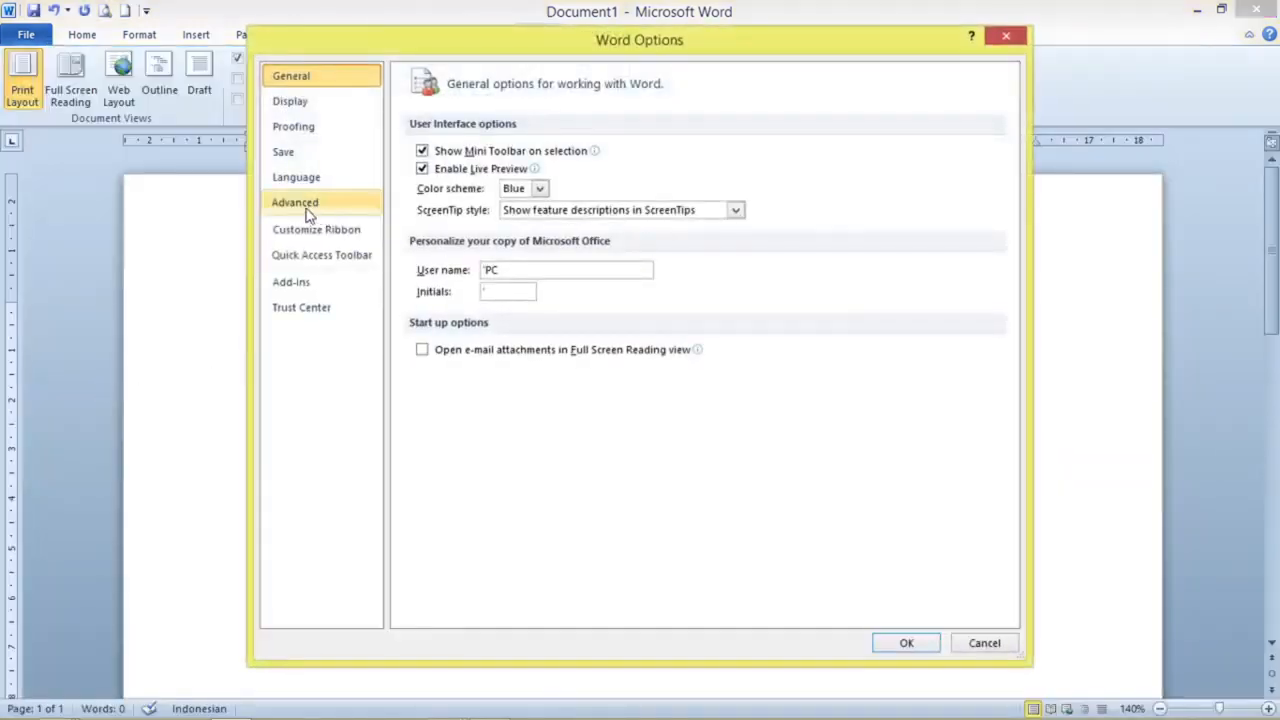
{"action": "left_click", "coordinate": [350, 204]}
{"action": "left_click_drag", "start_coordinate": [1011, 149], "coordinate": [1028, 288]}
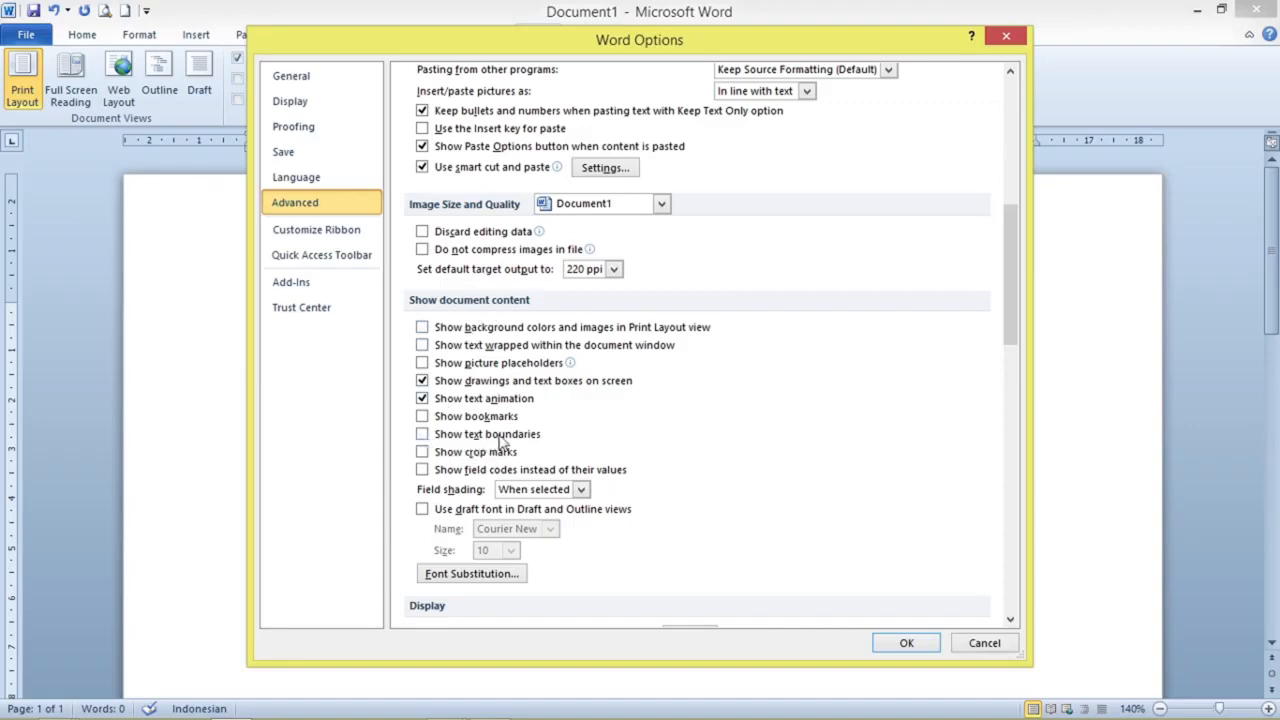
{"action": "left_click", "coordinate": [422, 436]}
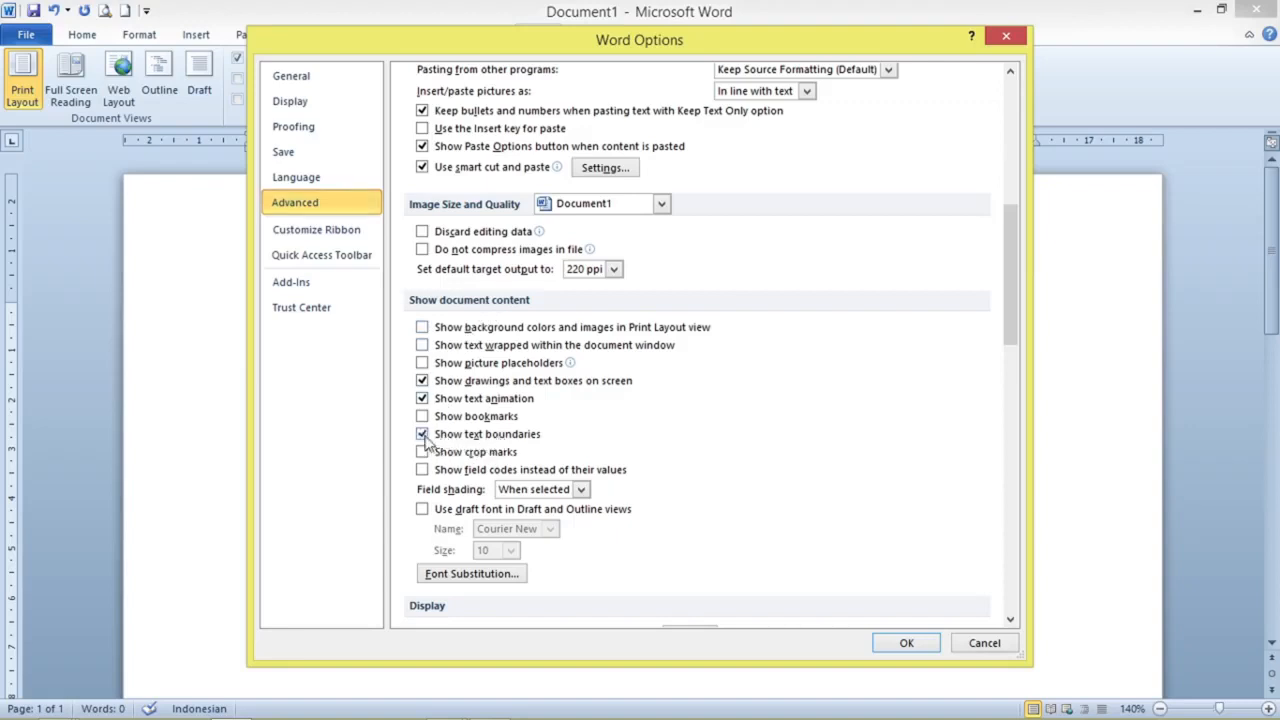
{"action": "left_click", "coordinate": [900, 645]}
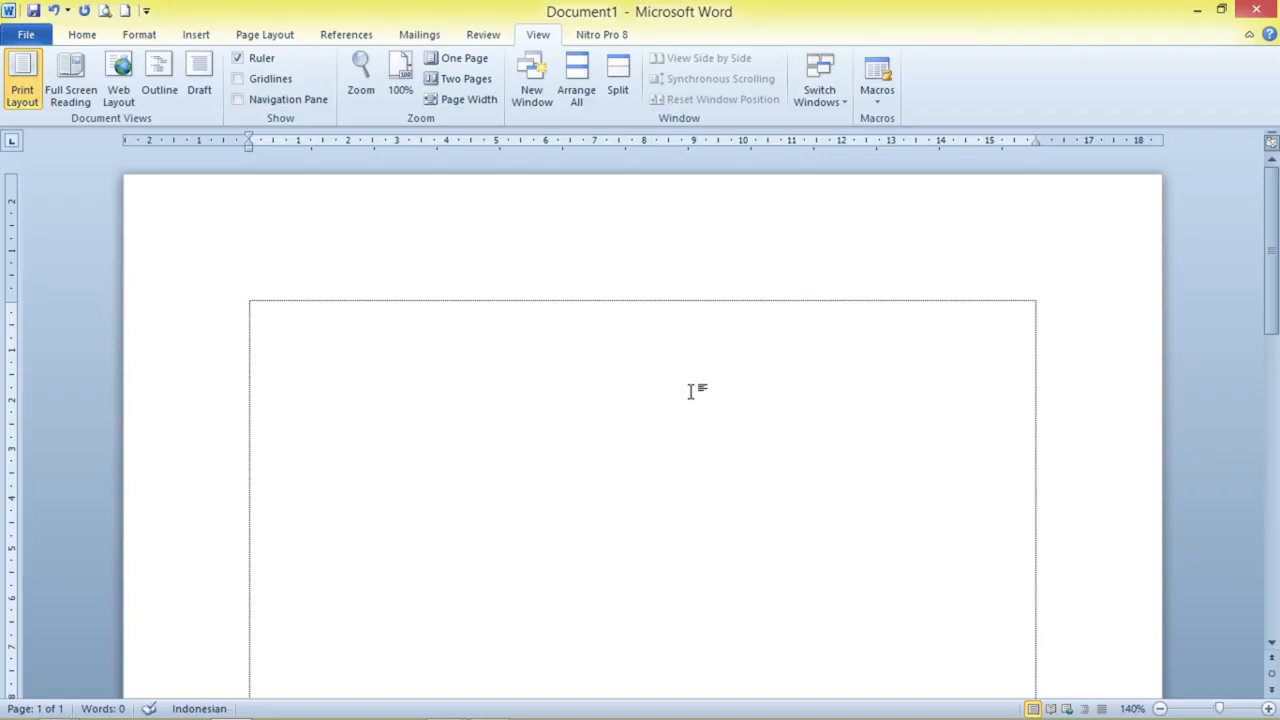
{"action": "left_click", "coordinate": [38, 38]}
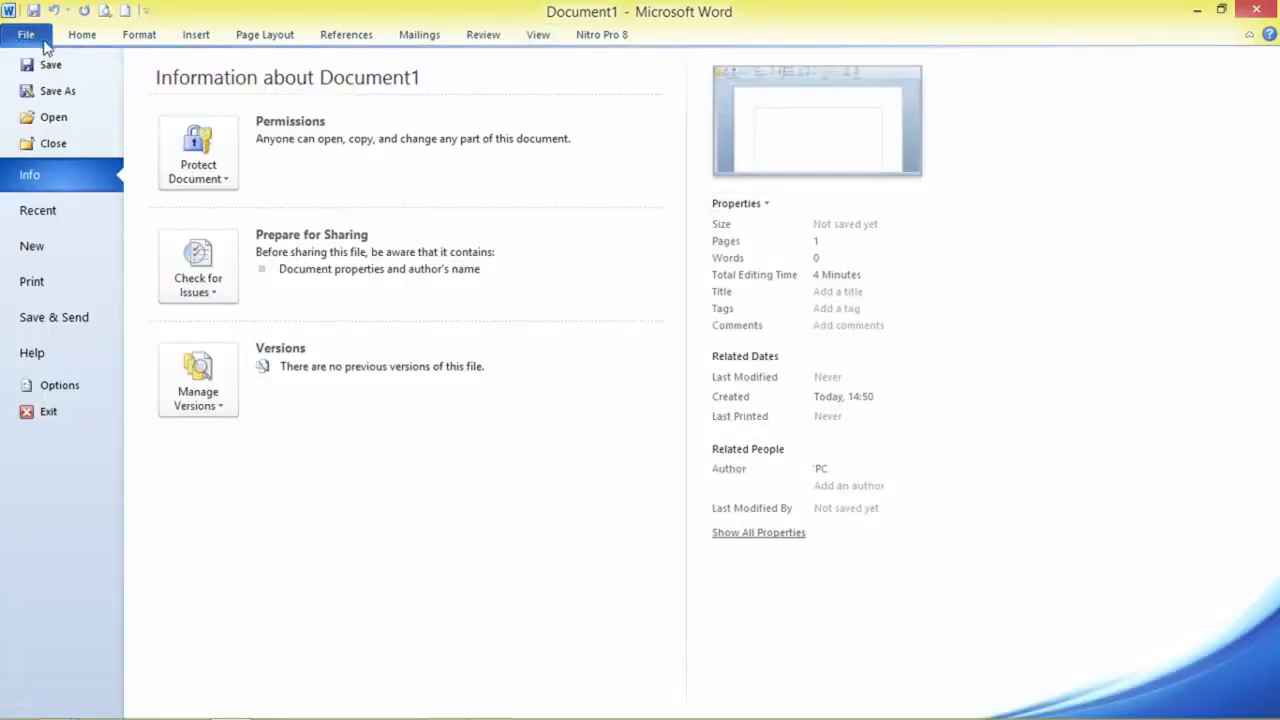
{"action": "left_click", "coordinate": [48, 385]}
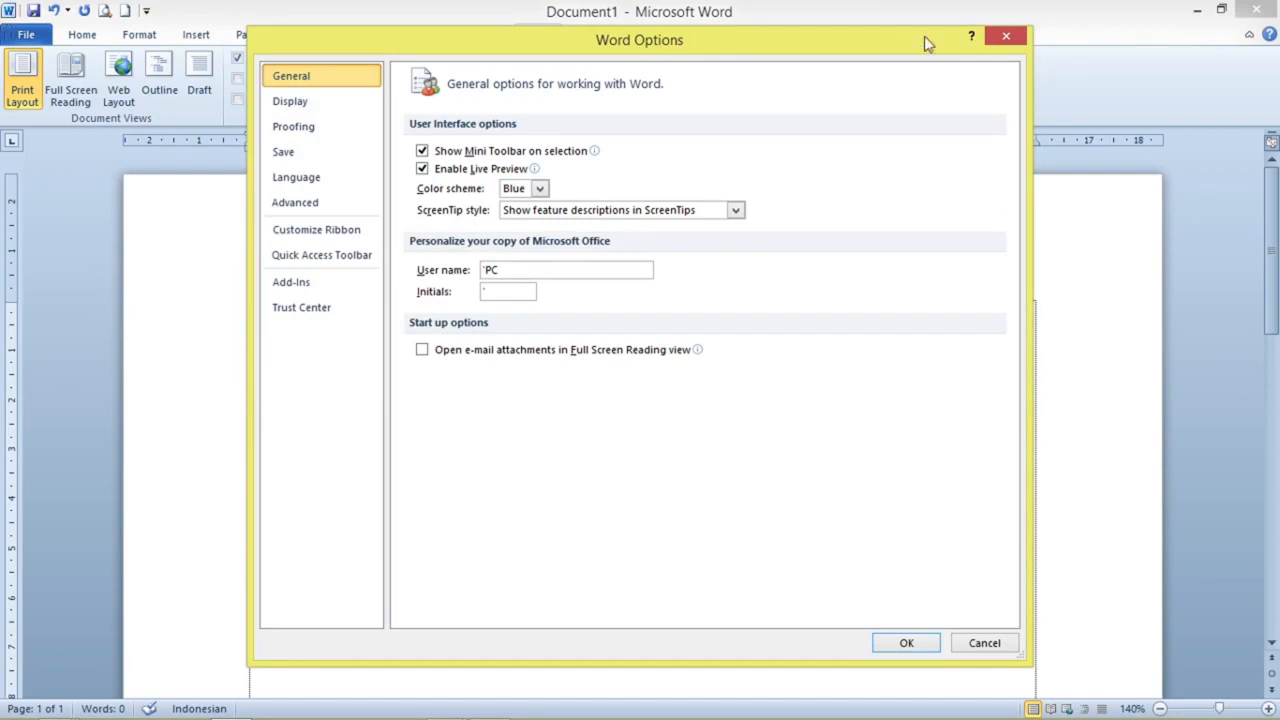
{"action": "left_click", "coordinate": [1001, 36]}
- Turn off checking spelling as you type, contextual spelling, marking grammar errors as you type and checking grammar with spelling in the proofing options
{"action": "left_click", "coordinate": [26, 34]}
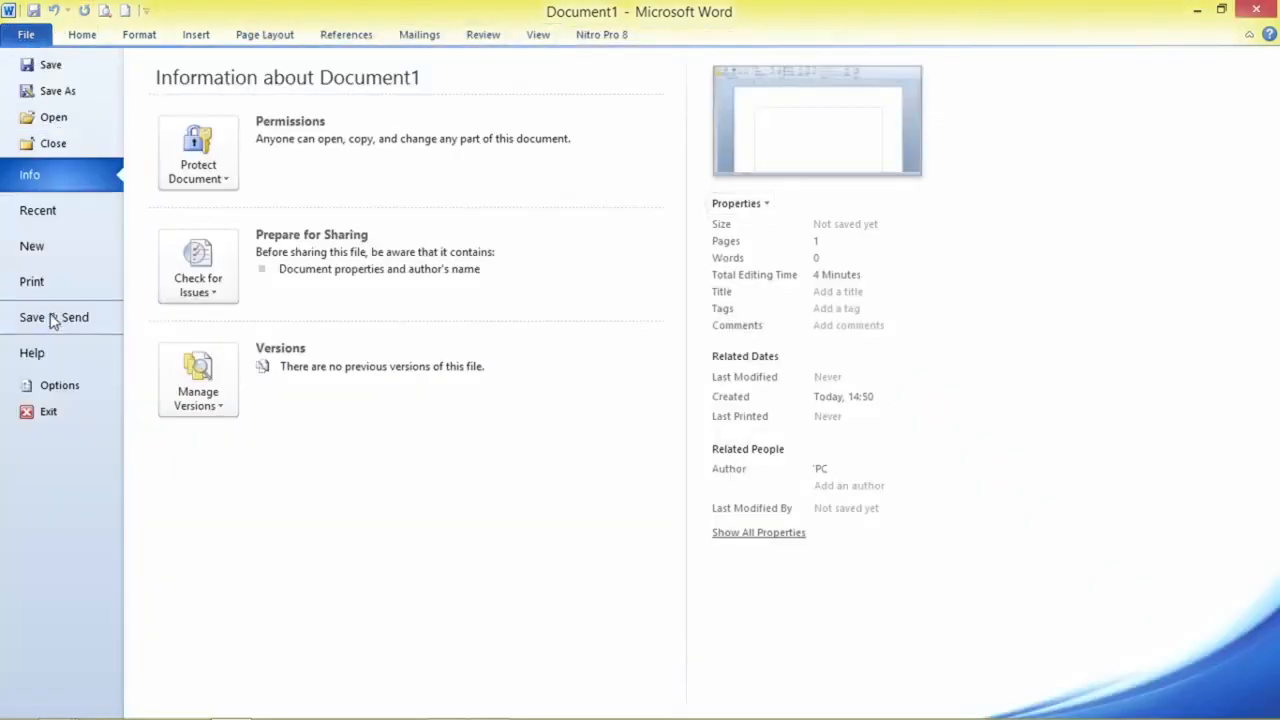
{"action": "left_click", "coordinate": [65, 385]}
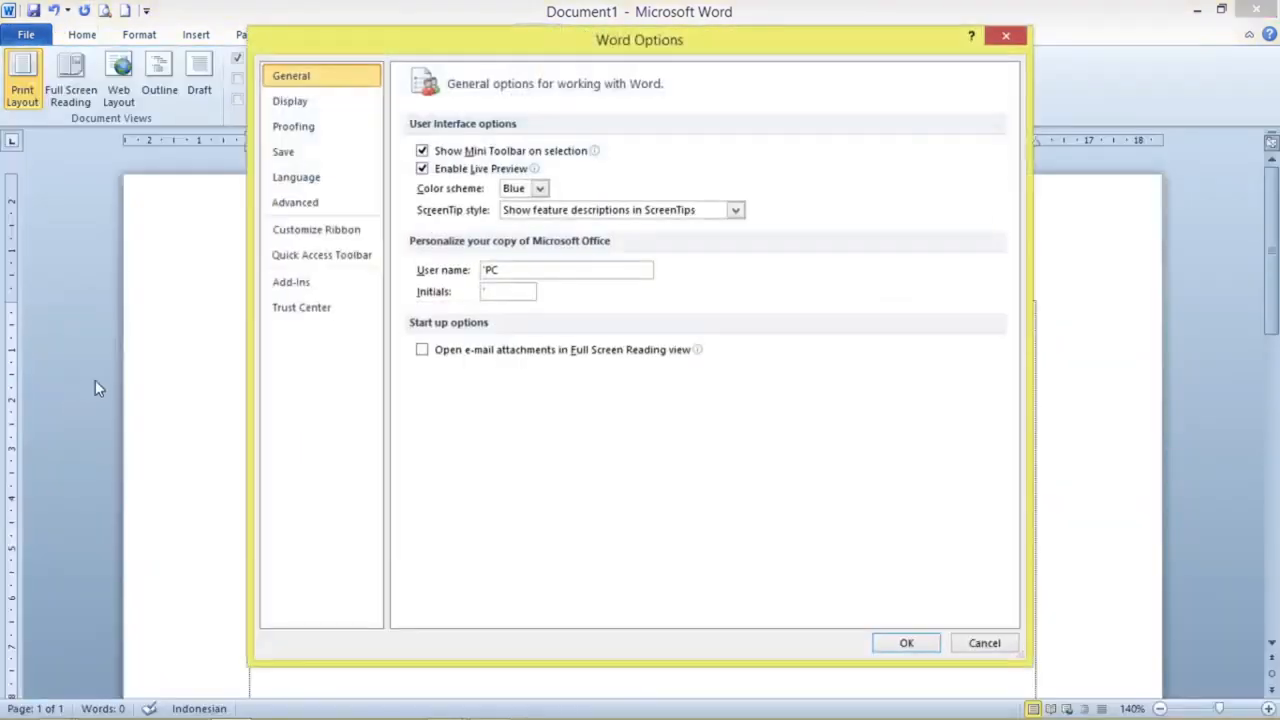
{"action": "left_click", "coordinate": [355, 128]}
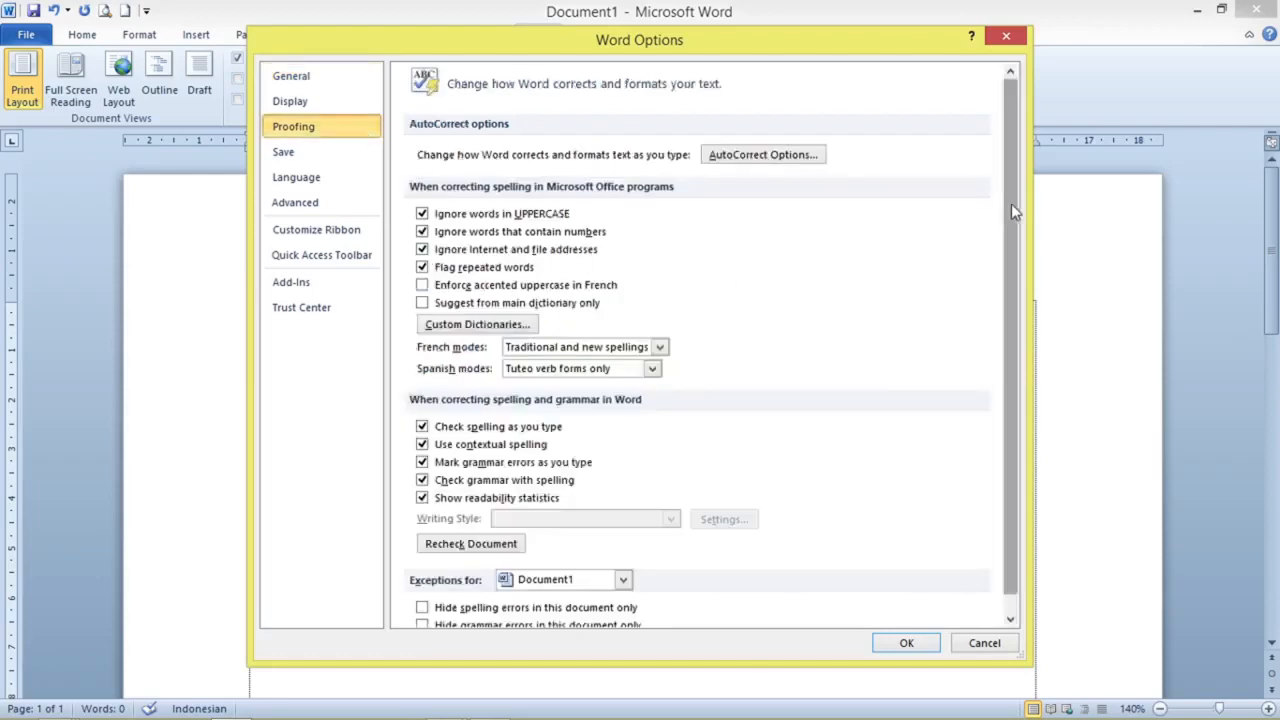
{"action": "scroll", "coordinate": [1011, 203], "scroll_direction": "down", "scroll_amount": 1}
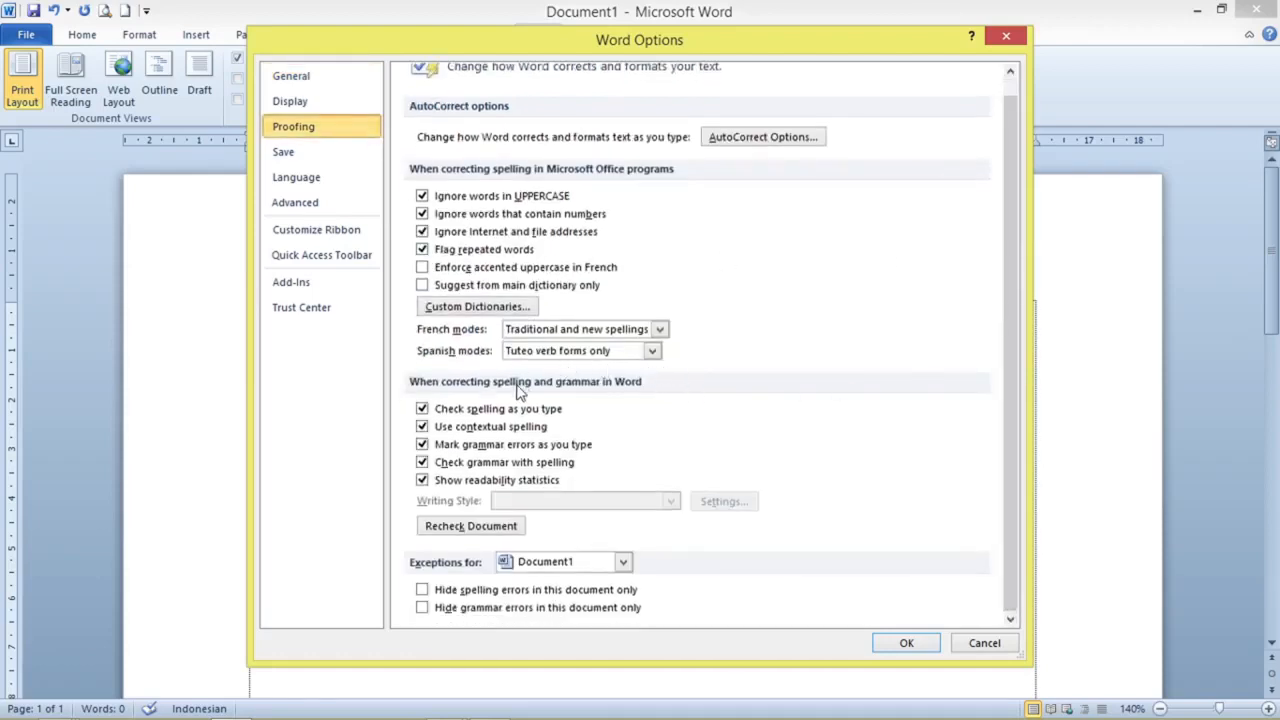
{"action": "left_click", "coordinate": [422, 409]}
{"action": "left_click", "coordinate": [422, 427]}
{"action": "left_click", "coordinate": [422, 444]}
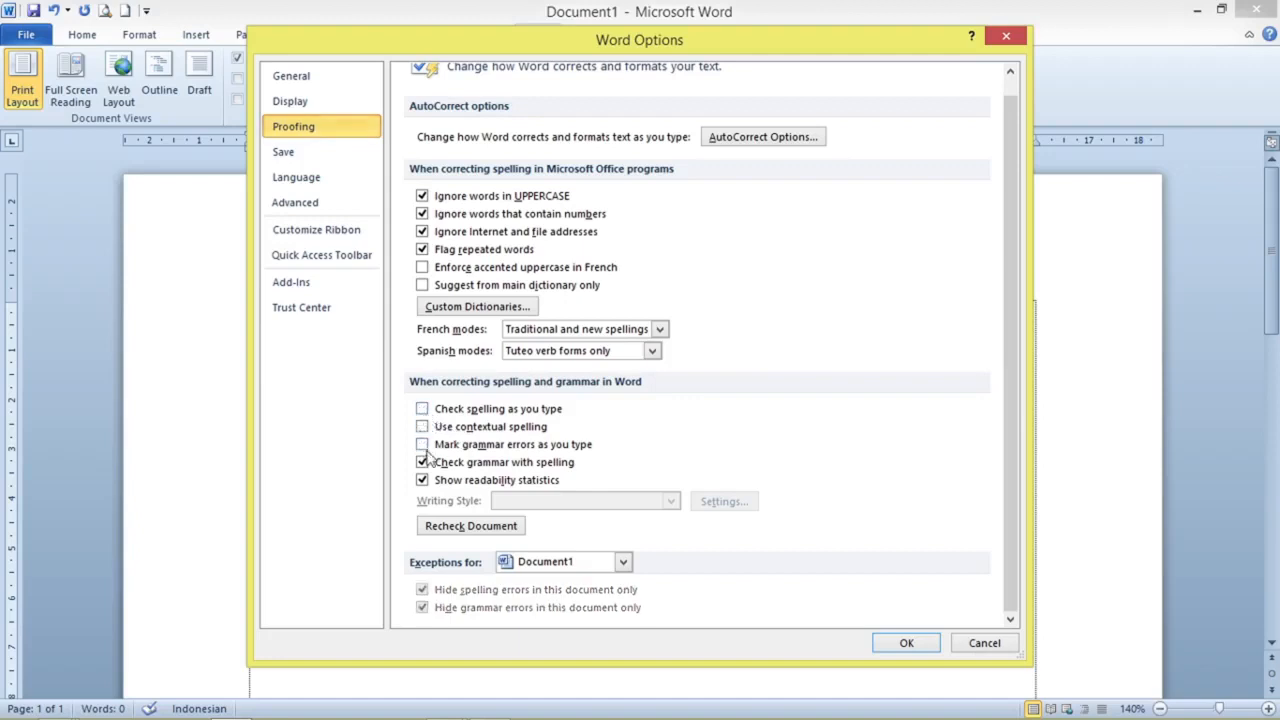
{"action": "left_click", "coordinate": [422, 462]}
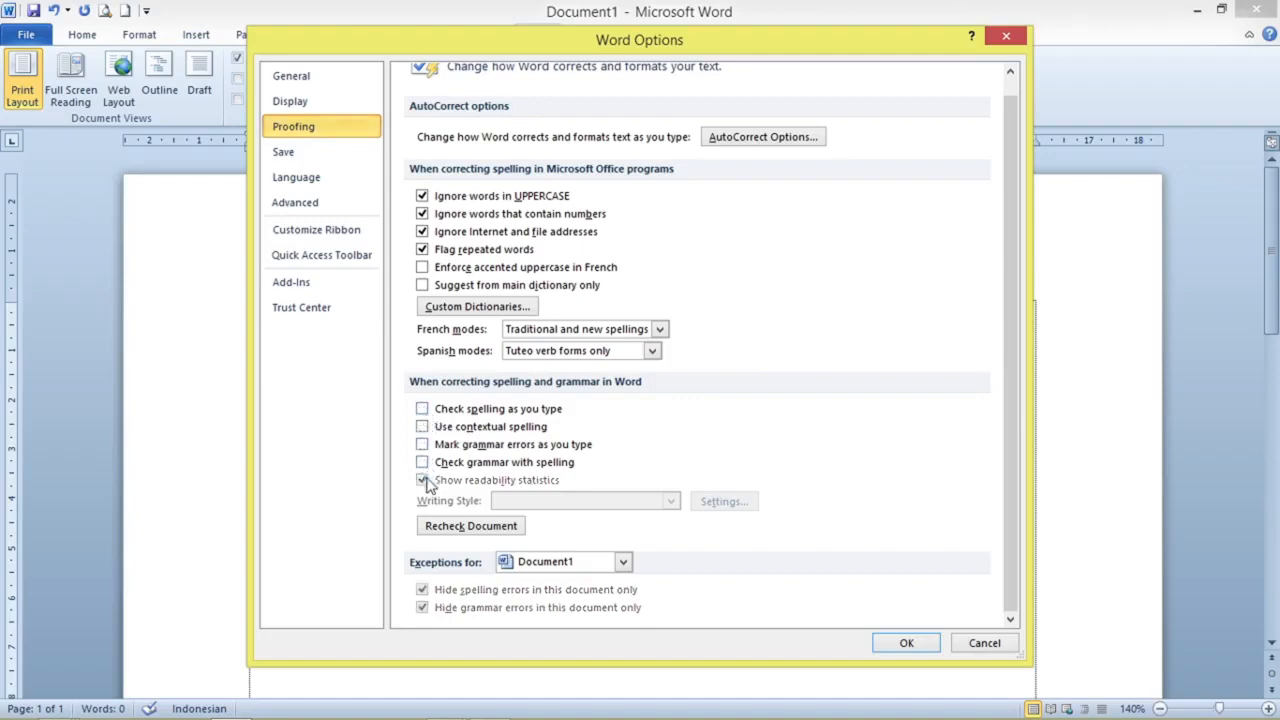
{"action": "left_click", "coordinate": [422, 409]}
{"action": "left_click", "coordinate": [422, 427]}
{"action": "left_click", "coordinate": [422, 444]}
{"action": "left_click", "coordinate": [422, 462]}
{"action": "left_click", "coordinate": [422, 462]}
{"action": "left_click", "coordinate": [422, 444]}
{"action": "left_click", "coordinate": [422, 427]}
{"action": "left_click", "coordinate": [422, 409]}
{"action": "left_click", "coordinate": [906, 644]}
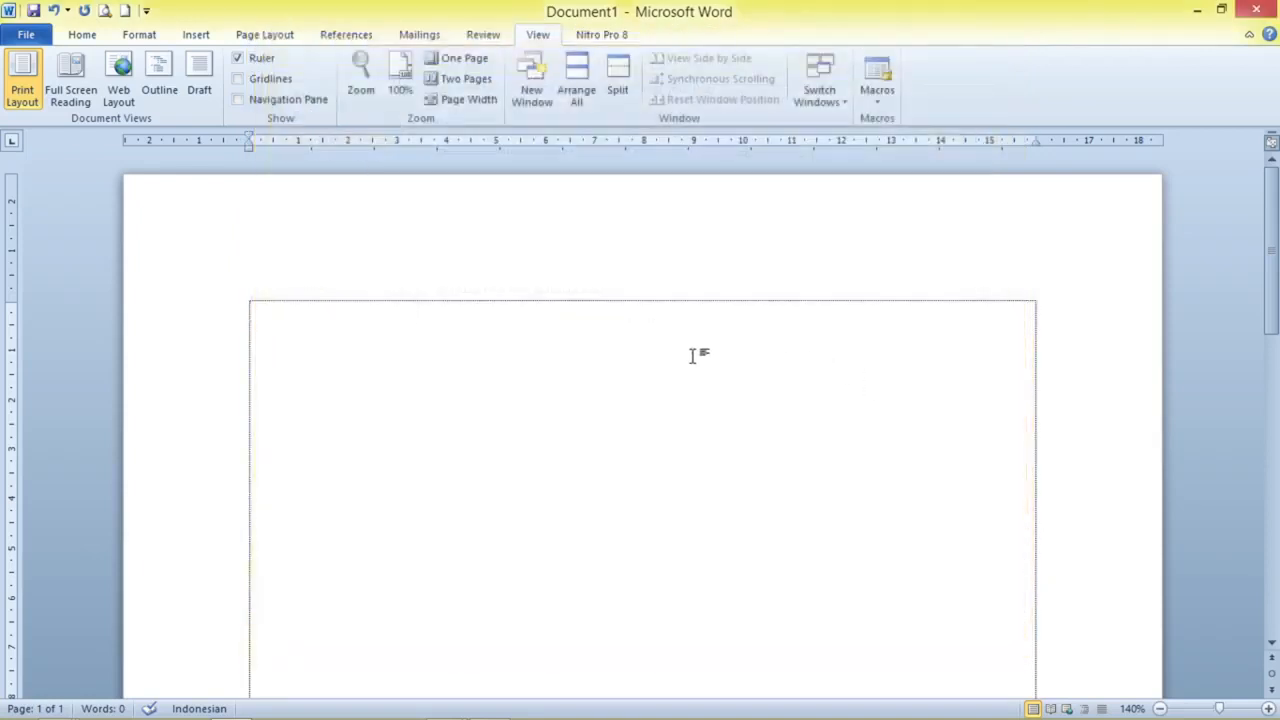